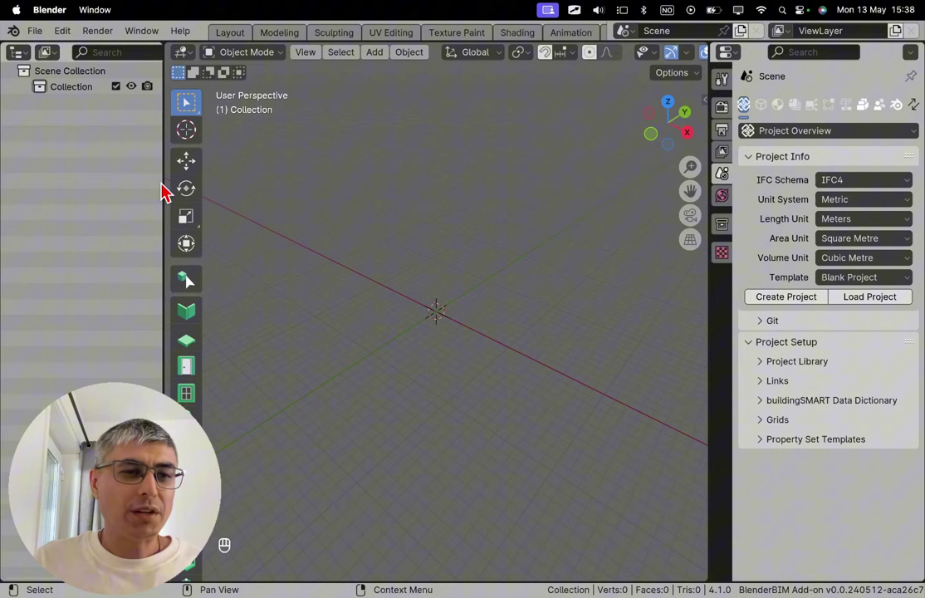
Create a blank IFC4 project in metric units with metres, and widen the project settings and scene outliner areas.
{"action": "left_click_drag", "start_coordinate": [163, 191], "coordinate": [185, 179]}
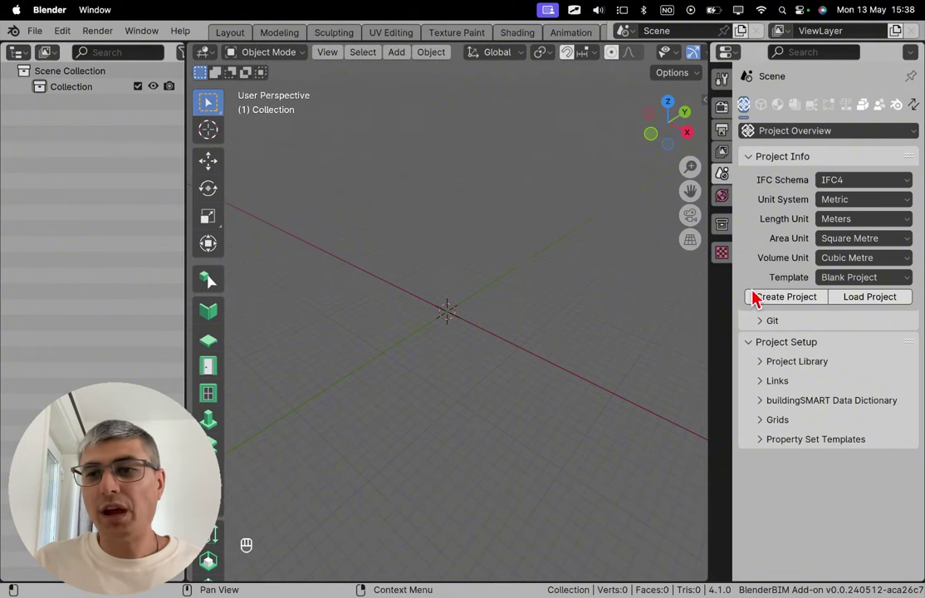
{"action": "left_click_drag", "start_coordinate": [706, 299], "coordinate": [607, 300]}
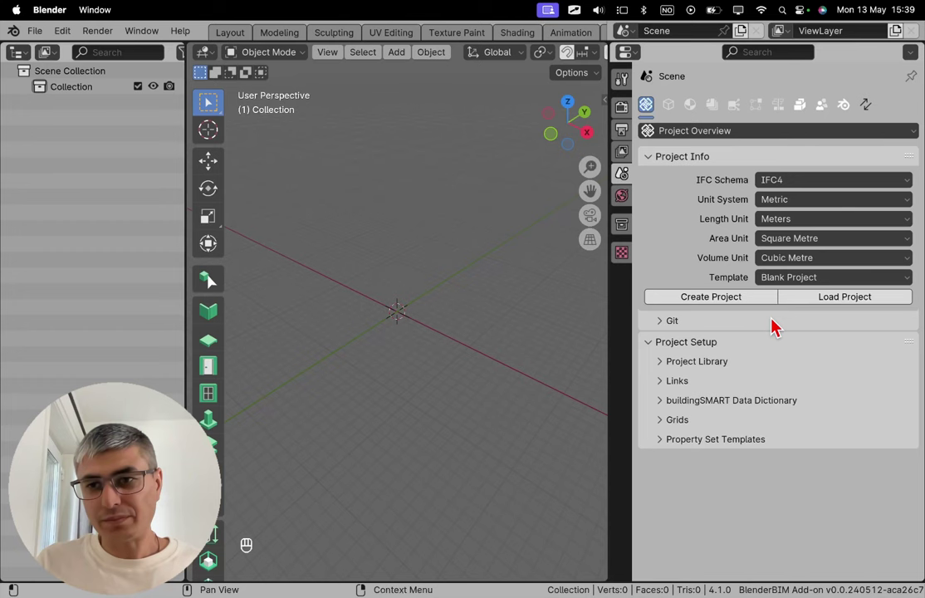
{"action": "left_click", "coordinate": [729, 297]}
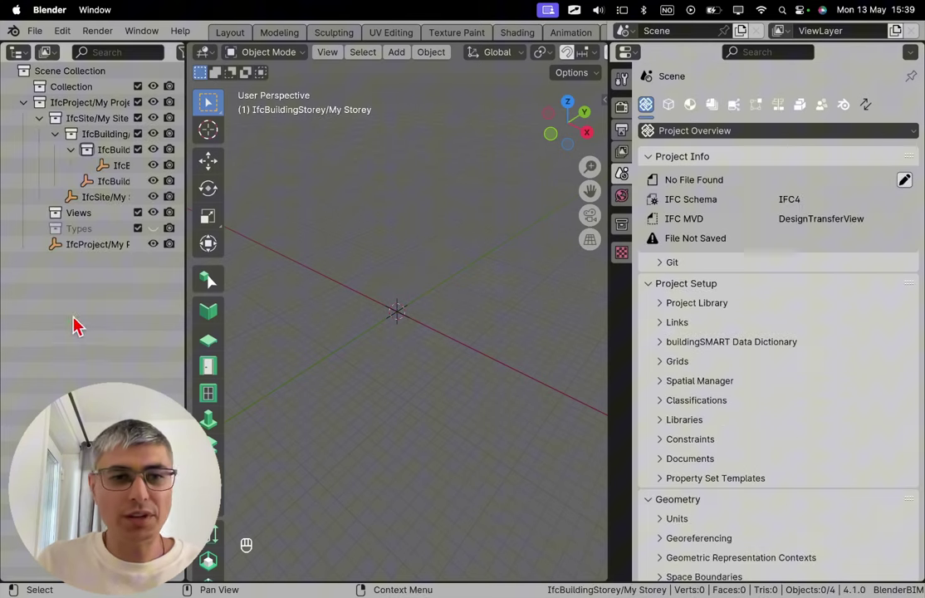
{"action": "left_click_drag", "start_coordinate": [185, 281], "coordinate": [248, 267]}
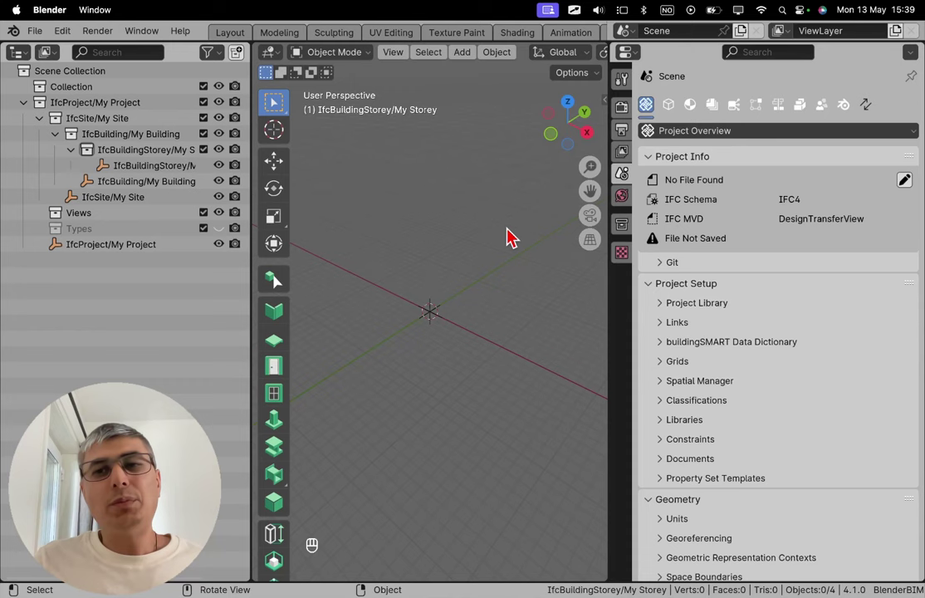
Load the IFC4 EU Steel library as the project library.
{"action": "left_click", "coordinate": [708, 307]}
{"action": "scroll", "coordinate": [791, 285], "scroll_direction": "down", "scroll_amount": 3}
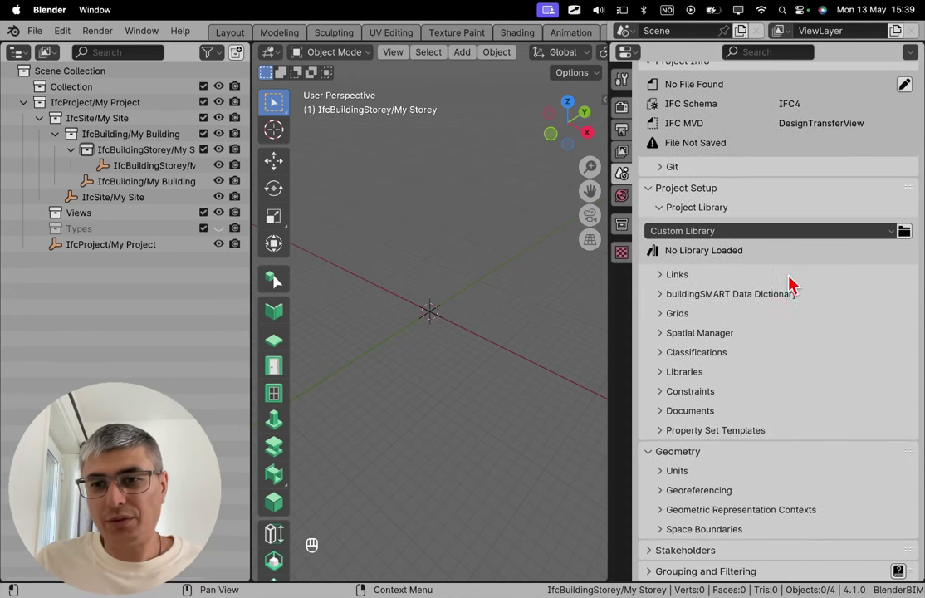
{"action": "left_click", "coordinate": [844, 235]}
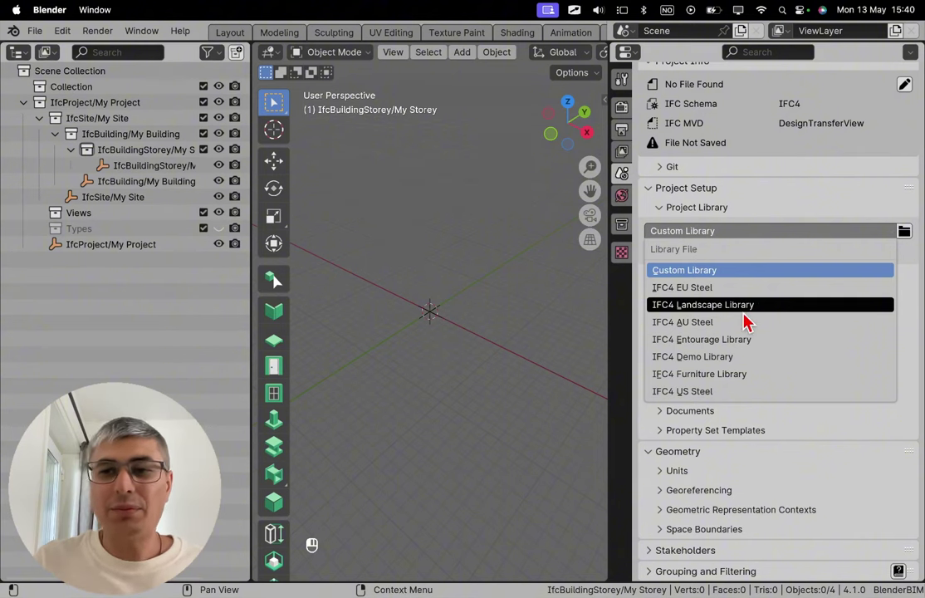
{"action": "left_click", "coordinate": [730, 291]}
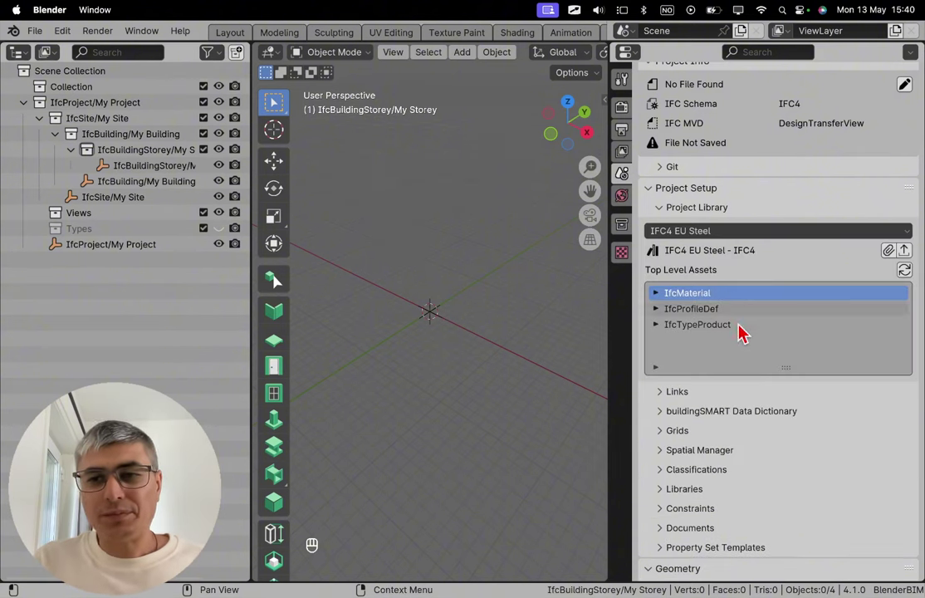
Examine the steel library's IfcMaterial and IfcProfileDef categories and return to its top-level assets.
{"action": "left_click", "coordinate": [656, 295]}
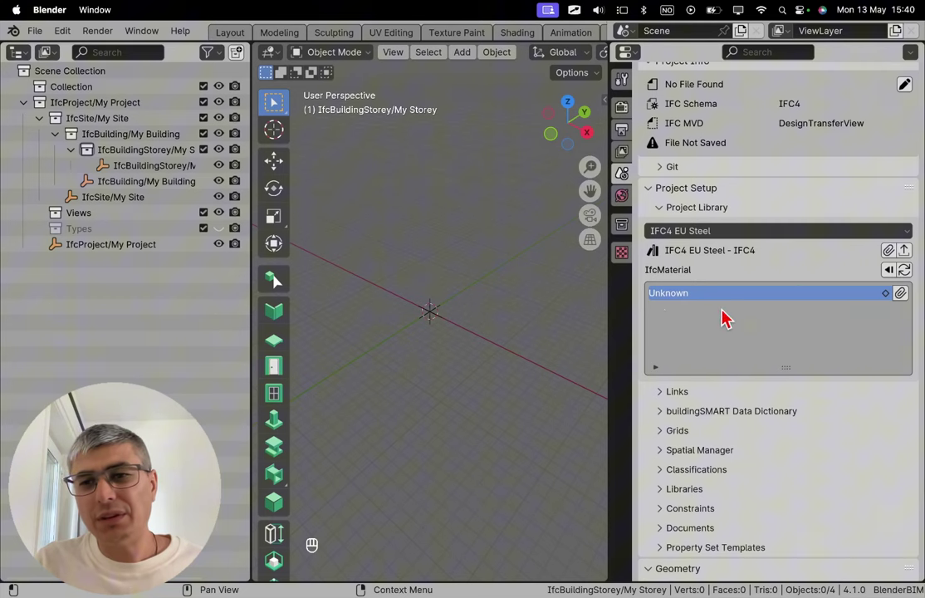
{"action": "left_click", "coordinate": [887, 273]}
{"action": "left_click", "coordinate": [656, 309]}
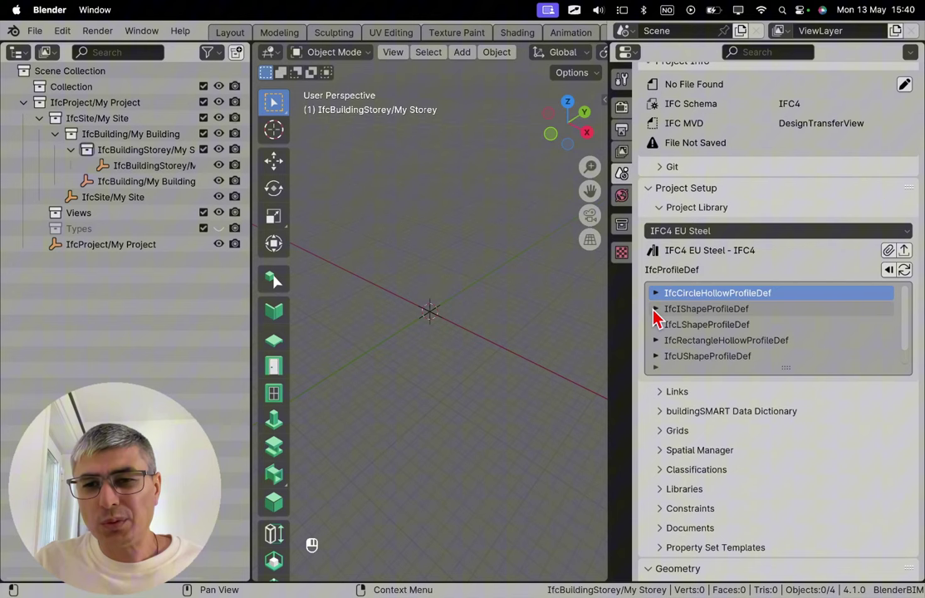
{"action": "scroll", "coordinate": [793, 357], "scroll_direction": "down", "scroll_amount": 1}
{"action": "scroll", "coordinate": [765, 347], "scroll_direction": "up", "scroll_amount": 1}
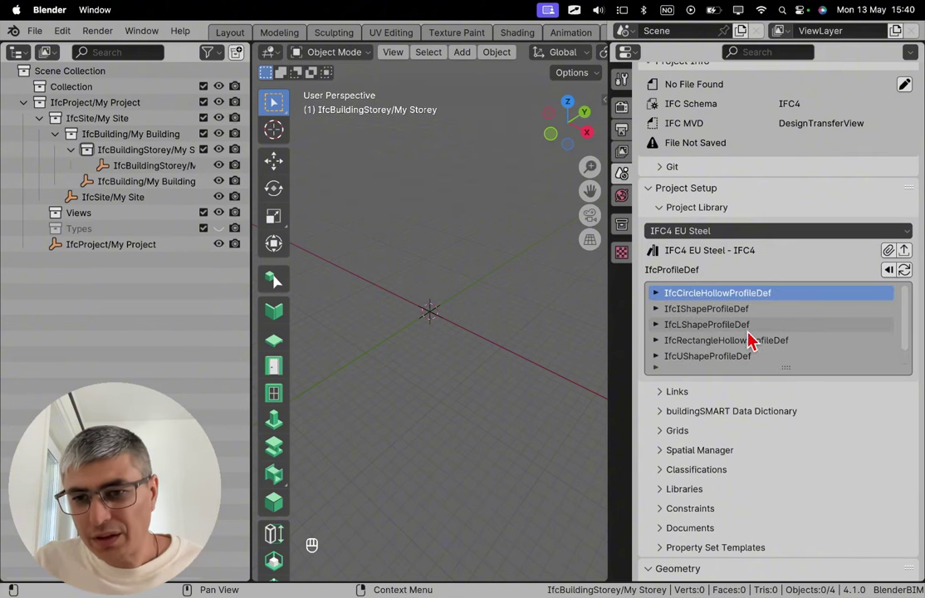
{"action": "left_click", "coordinate": [887, 273]}
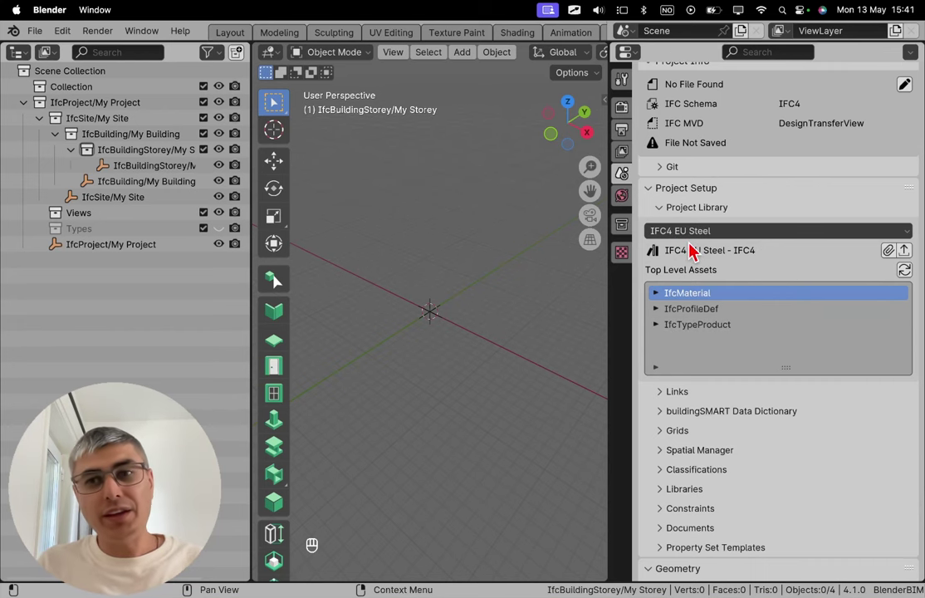
Open the IfcColumnType list within the library's IfcTypeProduct assets and look through the available sections.
{"action": "left_click", "coordinate": [696, 325]}
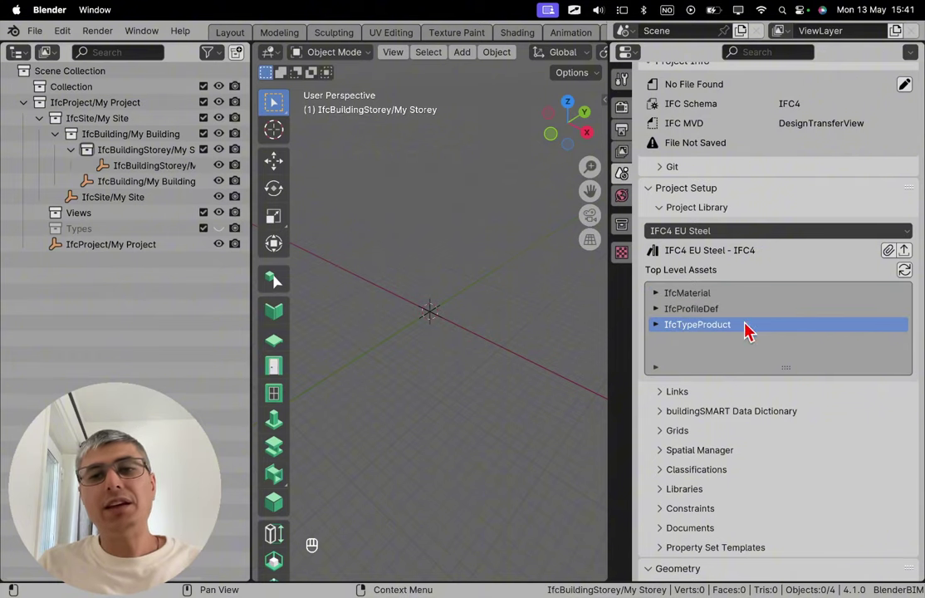
{"action": "left_click", "coordinate": [653, 328]}
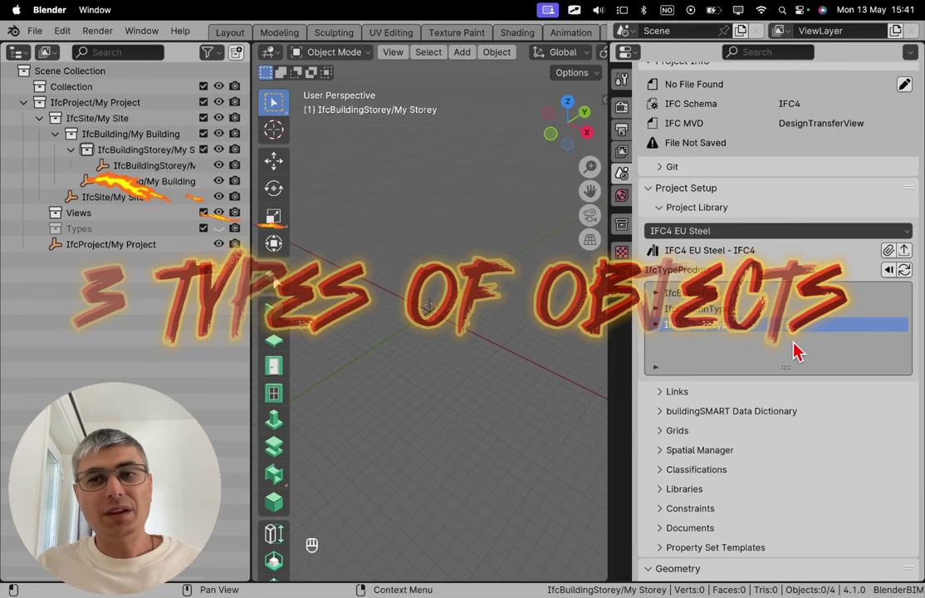
{"action": "left_click", "coordinate": [657, 309]}
{"action": "scroll", "coordinate": [768, 332], "scroll_direction": "down", "scroll_amount": 1}
{"action": "scroll", "coordinate": [764, 320], "scroll_direction": "up", "scroll_amount": 1}
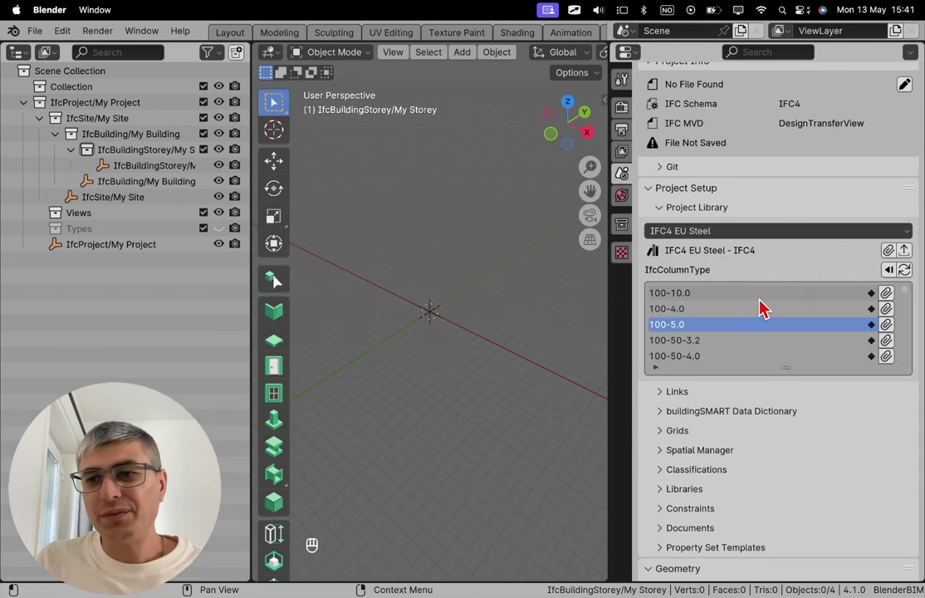
{"action": "scroll", "coordinate": [760, 308], "scroll_direction": "down", "scroll_amount": 5}
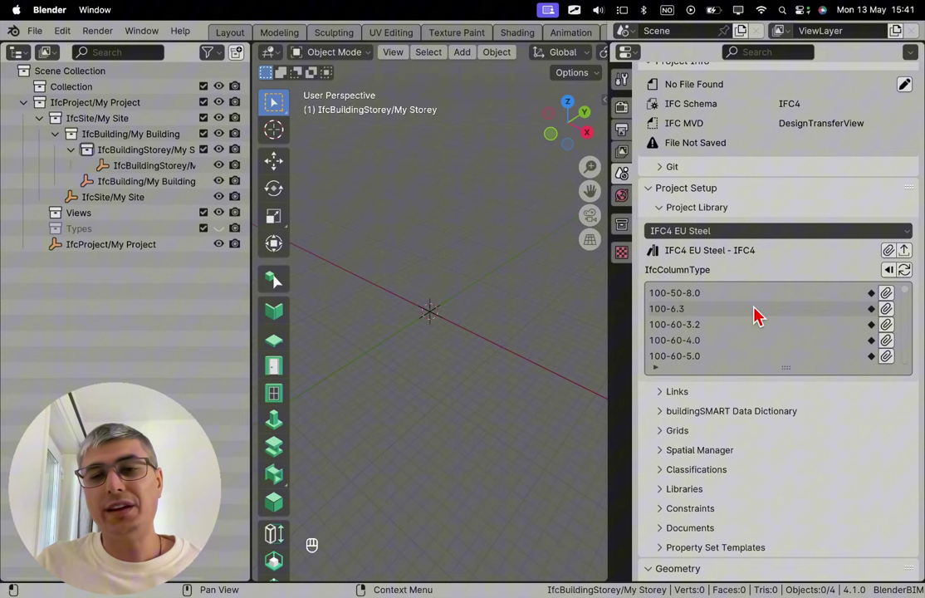
{"action": "scroll", "coordinate": [756, 322], "scroll_direction": "down", "scroll_amount": 2}
{"action": "scroll", "coordinate": [731, 320], "scroll_direction": "up", "scroll_amount": 12}
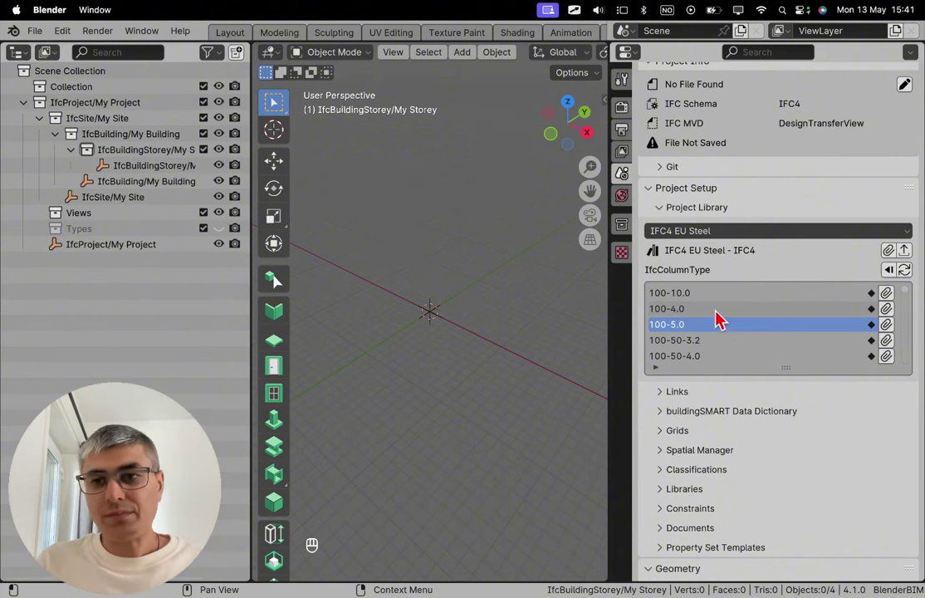
{"action": "scroll", "coordinate": [737, 320], "scroll_direction": "down", "scroll_amount": 5}
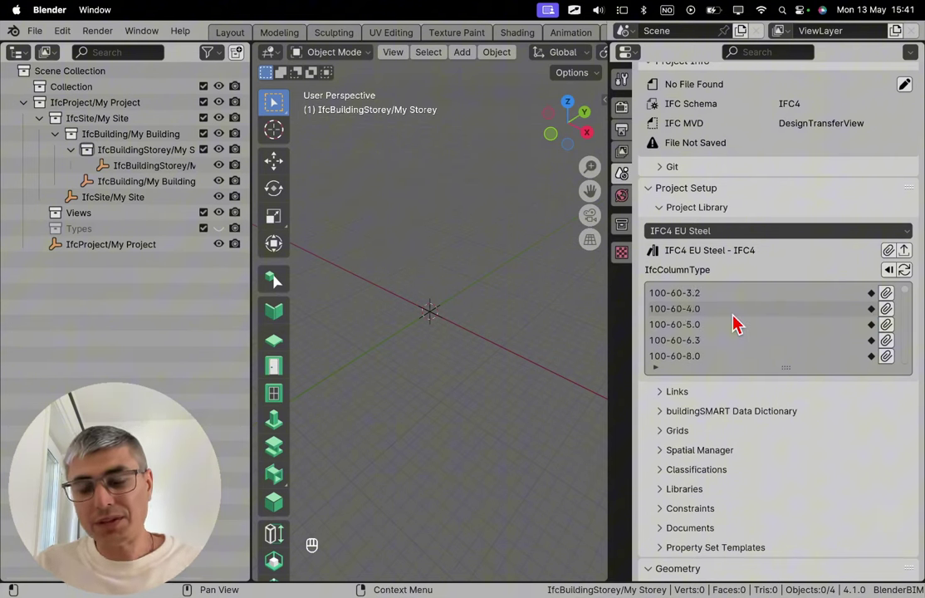
{"action": "scroll", "coordinate": [736, 324], "scroll_direction": "down", "scroll_amount": 20}
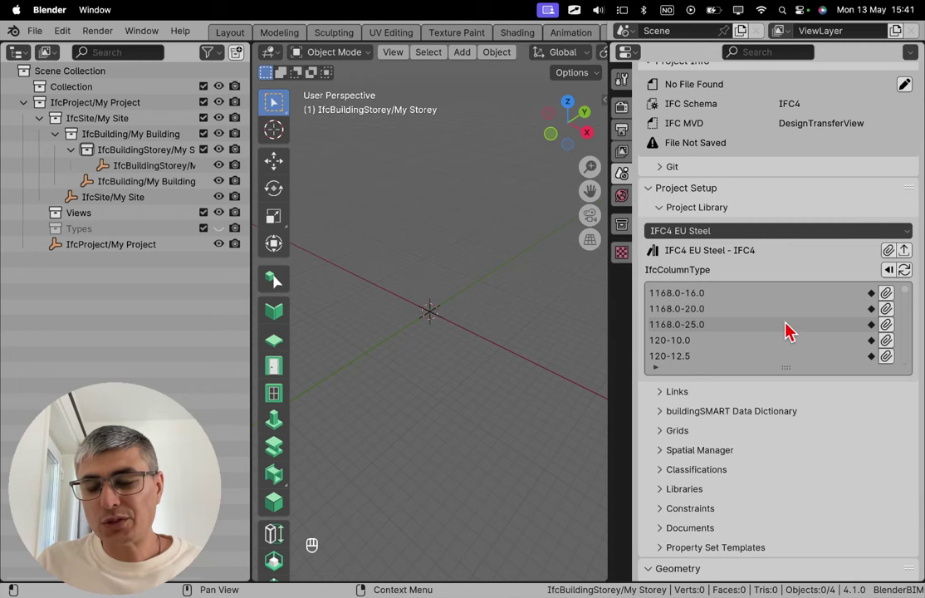
{"action": "scroll", "coordinate": [787, 326], "scroll_direction": "down", "scroll_amount": 15}
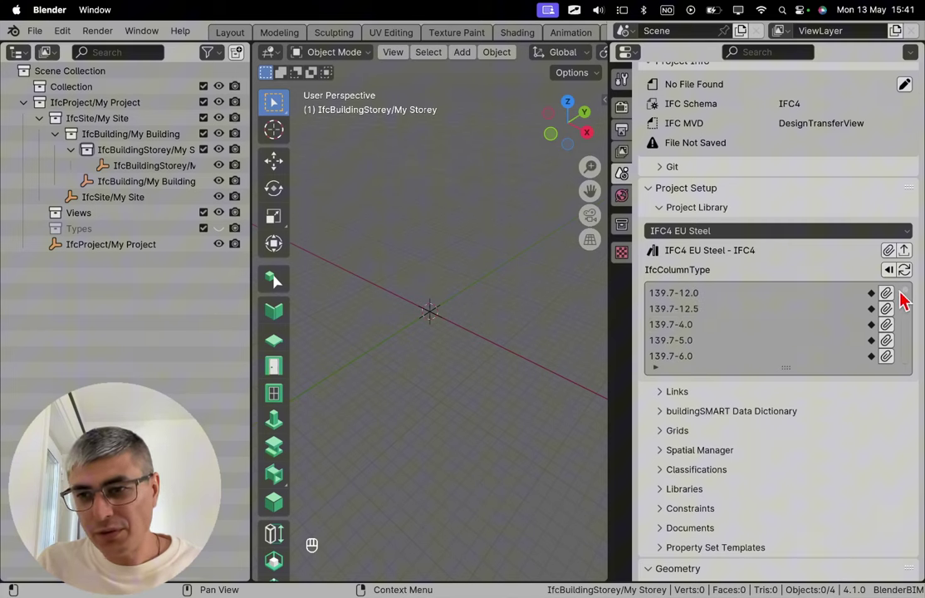
Append the HEB120, HEB140, HEB180 and HEB200 column types from the steel library to the project.
{"action": "left_click_drag", "start_coordinate": [904, 294], "coordinate": [904, 339]}
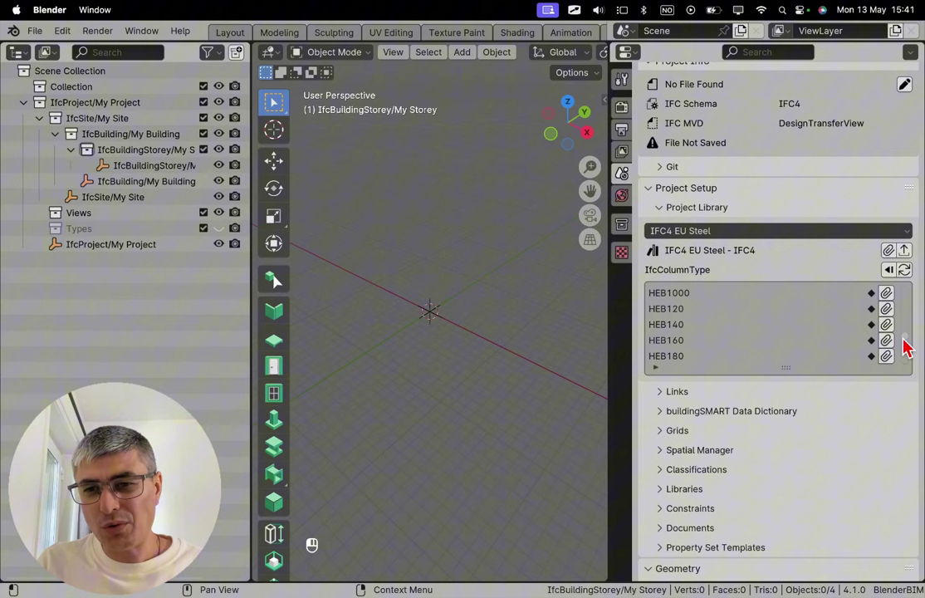
{"action": "scroll", "coordinate": [708, 327], "scroll_direction": "up", "scroll_amount": 2}
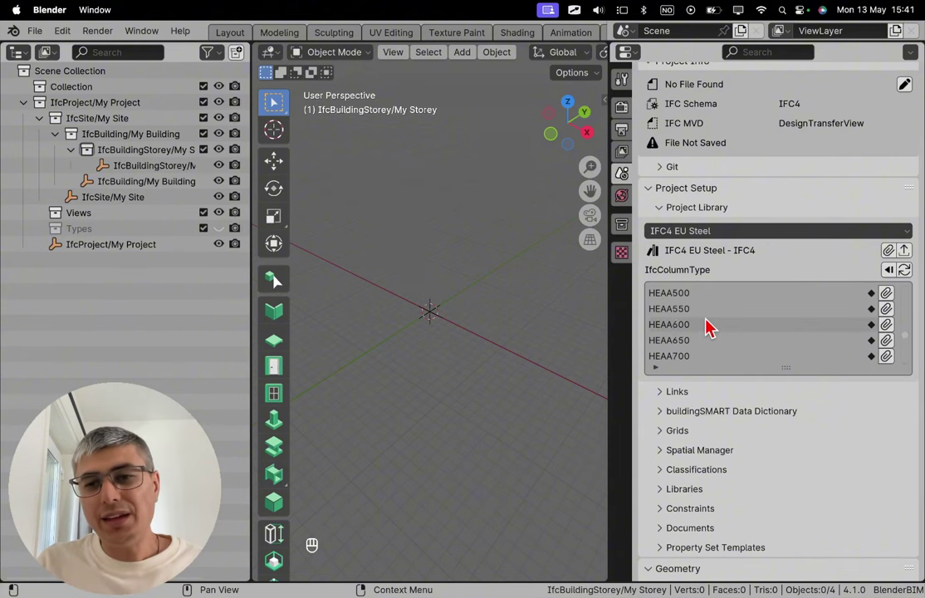
{"action": "scroll", "coordinate": [707, 321], "scroll_direction": "down", "scroll_amount": 4}
{"action": "left_click", "coordinate": [710, 314]}
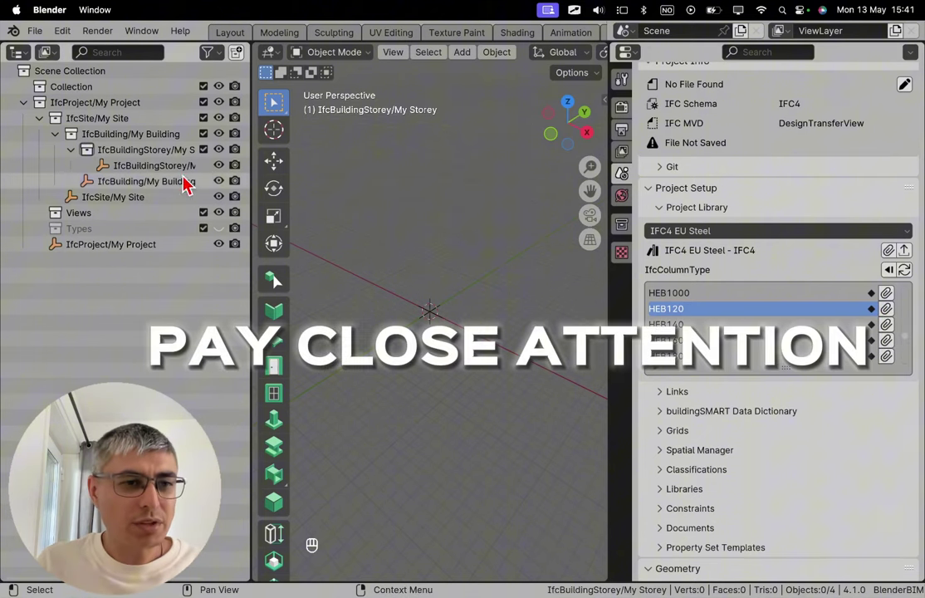
{"action": "left_click", "coordinate": [887, 309]}
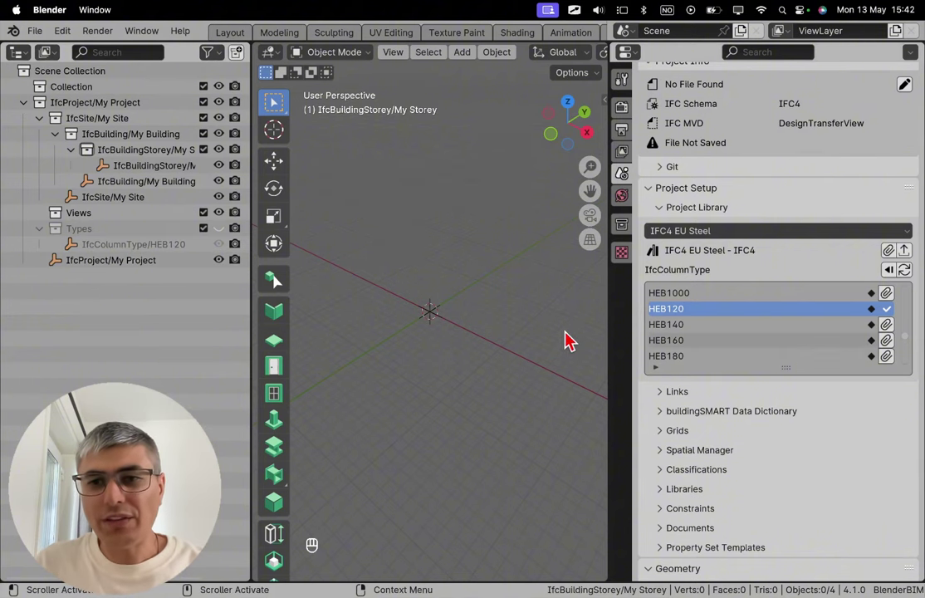
{"action": "left_click", "coordinate": [887, 326]}
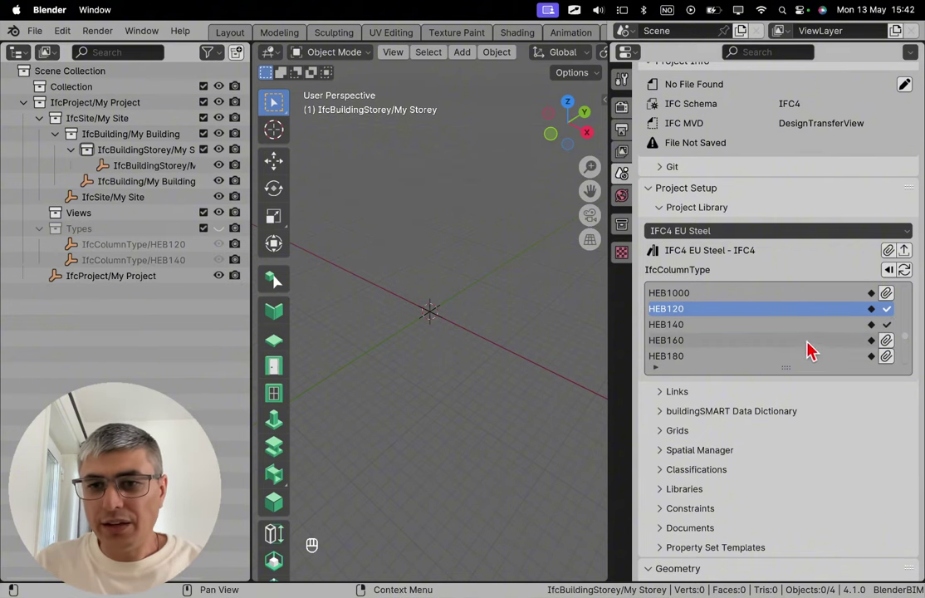
{"action": "left_click", "coordinate": [887, 357]}
{"action": "scroll", "coordinate": [856, 342], "scroll_direction": "down", "scroll_amount": 2}
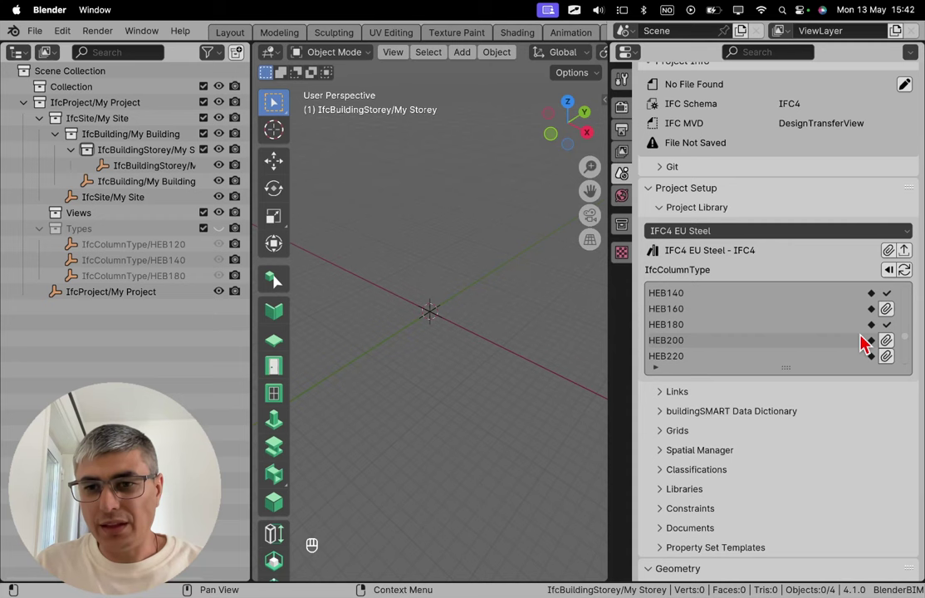
{"action": "left_click", "coordinate": [887, 341]}
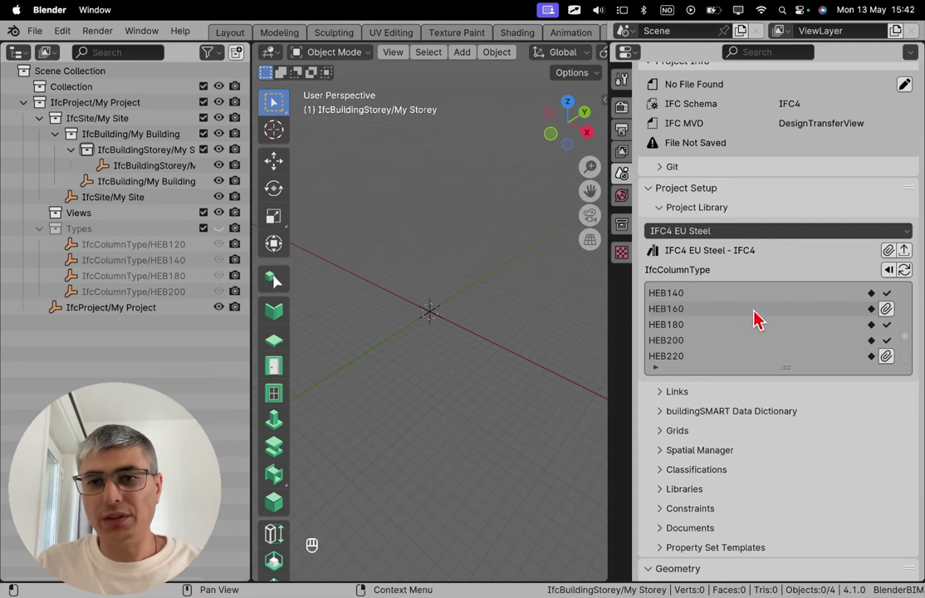
Append the HEB120, HEB160 and HEB180 beam types from the library's IfcBeamType list to the project.
{"action": "left_click", "coordinate": [889, 271]}
{"action": "left_click", "coordinate": [658, 293]}
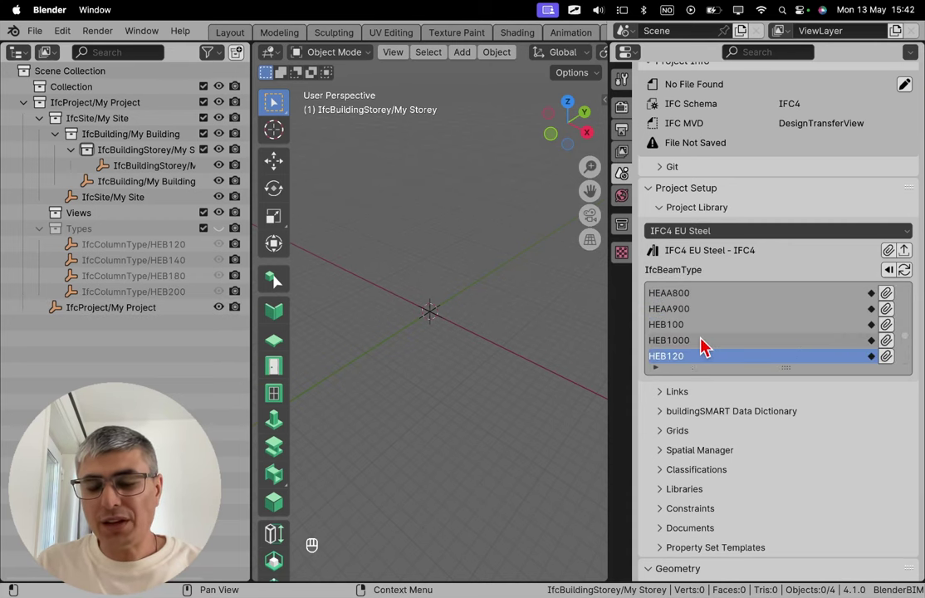
{"action": "scroll", "coordinate": [795, 331], "scroll_direction": "down", "scroll_amount": 2}
{"action": "scroll", "coordinate": [743, 330], "scroll_direction": "up", "scroll_amount": 1}
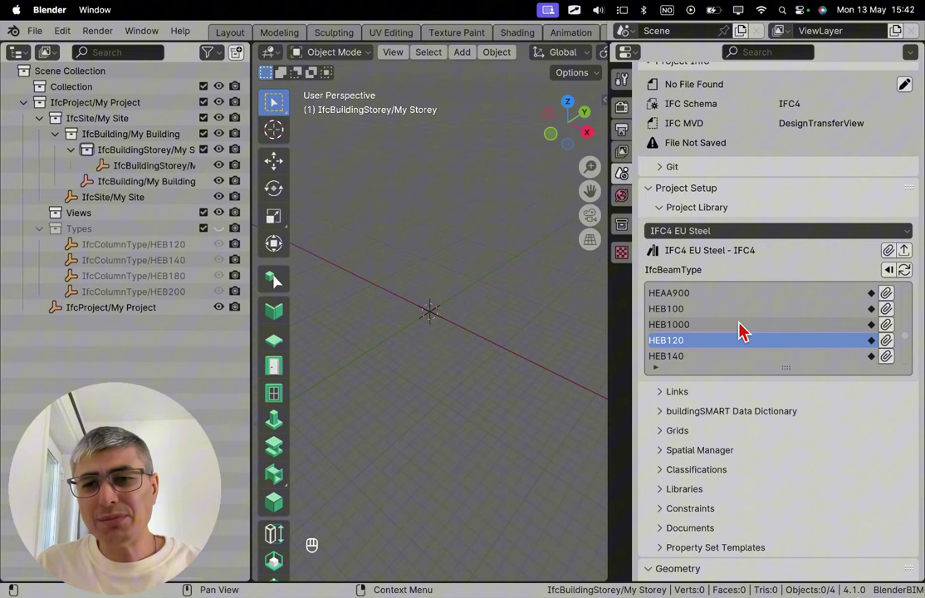
{"action": "scroll", "coordinate": [810, 345], "scroll_direction": "down", "scroll_amount": 1}
{"action": "left_click", "coordinate": [887, 324]}
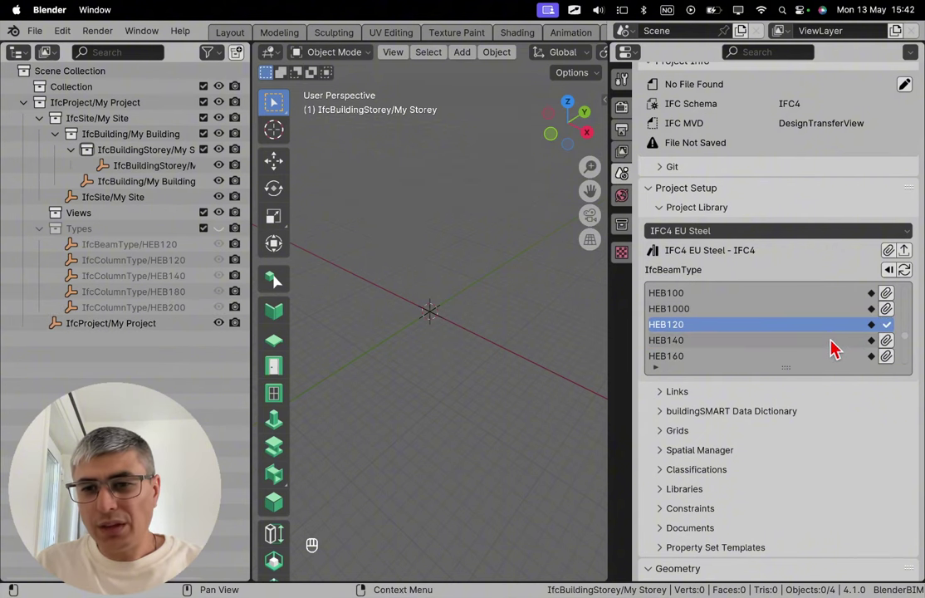
{"action": "scroll", "coordinate": [839, 349], "scroll_direction": "down", "scroll_amount": 1}
{"action": "left_click", "coordinate": [884, 341]}
{"action": "left_click", "coordinate": [886, 355]}
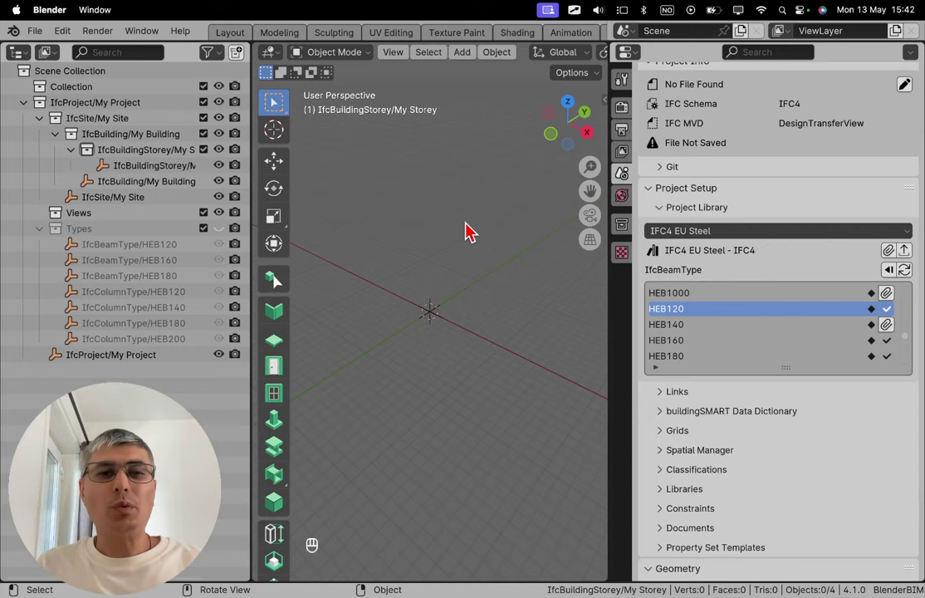
Activate the Column tool and set its relating type to HEB140.
{"action": "middle_click_drag", "start_coordinate": [465, 232], "coordinate": [466, 239]}
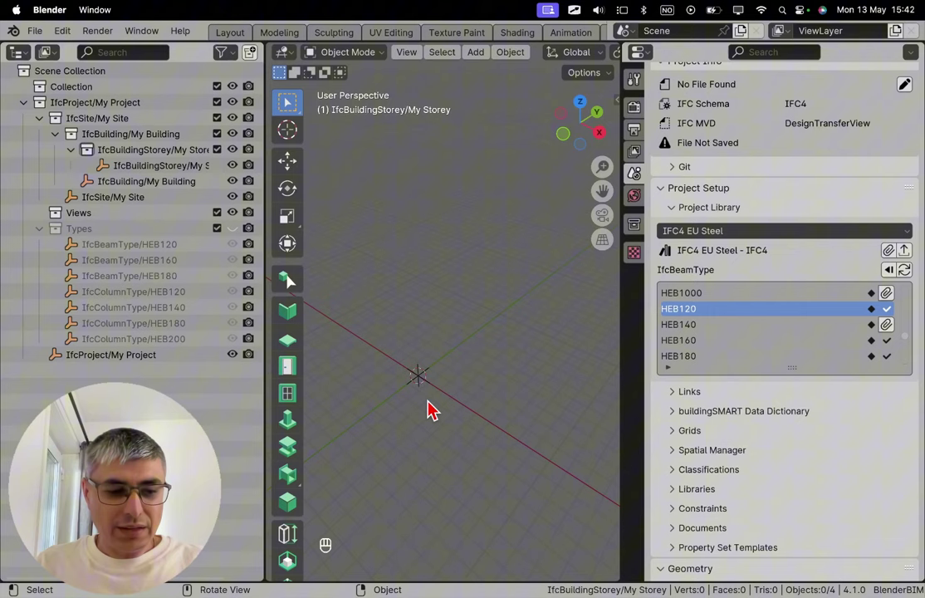
{"action": "key", "text": "shift"}
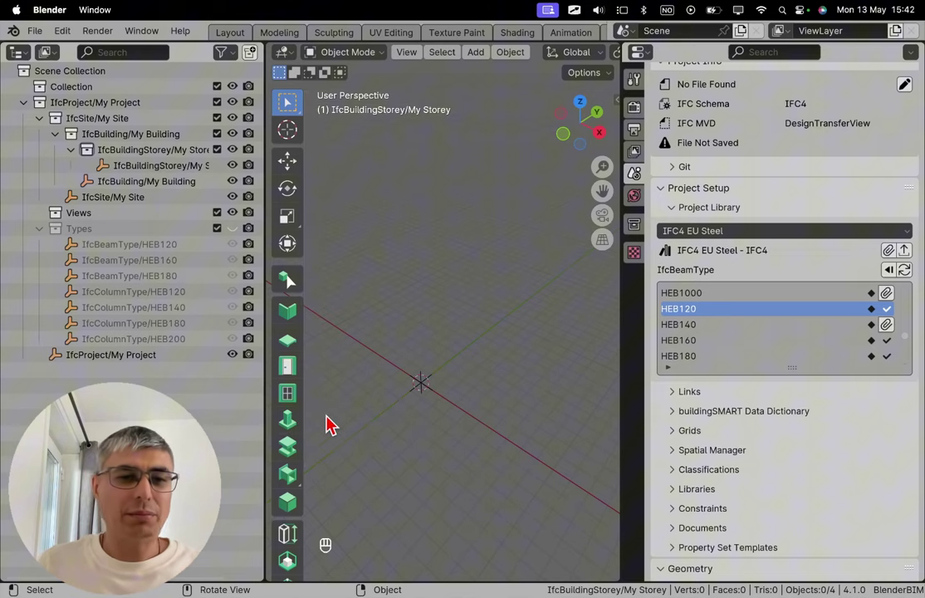
{"action": "left_click", "coordinate": [295, 422]}
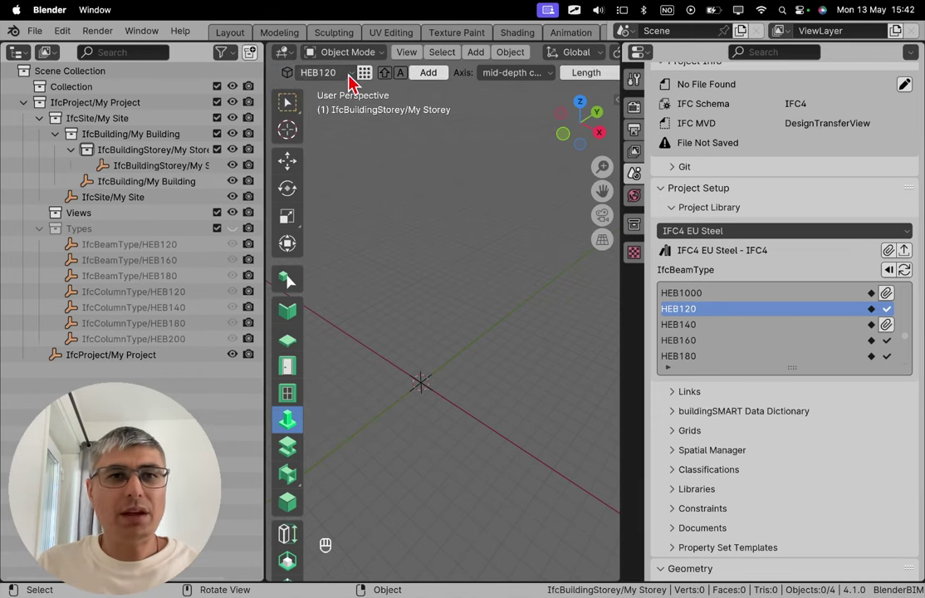
{"action": "left_click", "coordinate": [324, 72]}
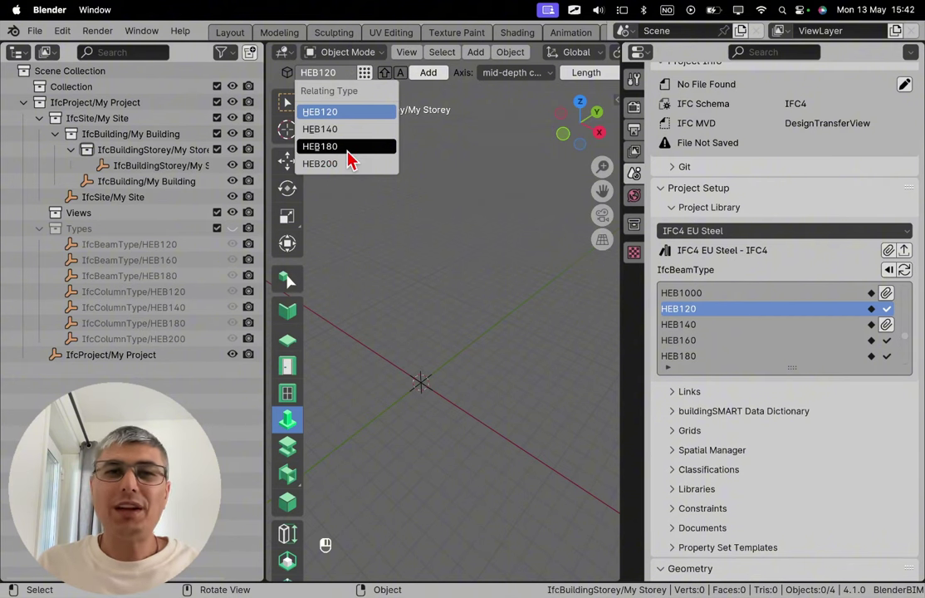
{"action": "left_click", "coordinate": [355, 131]}
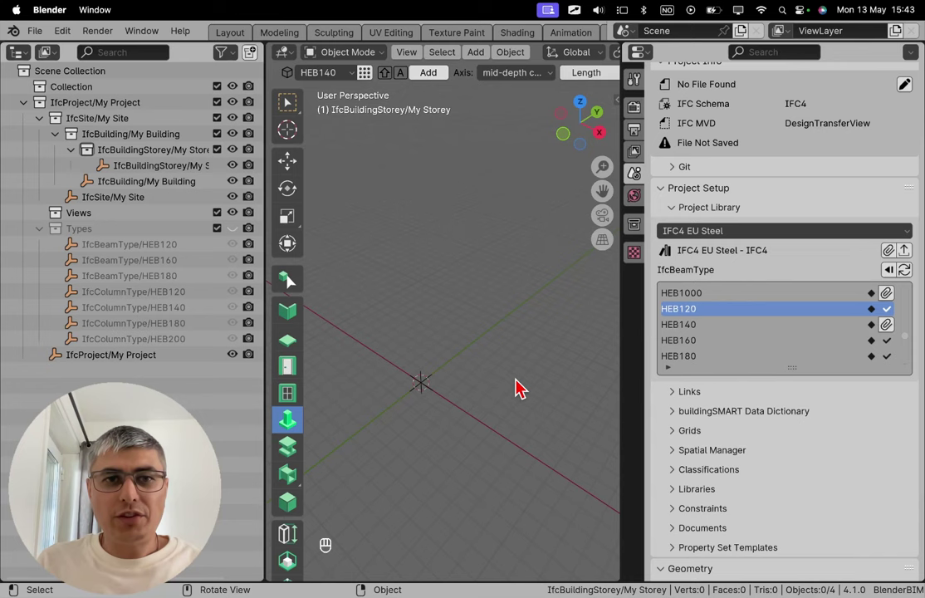
Add an HEB140 column at the origin of the model.
{"action": "left_click", "coordinate": [429, 73]}
{"action": "scroll", "coordinate": [453, 380], "scroll_direction": "up", "scroll_amount": 3}
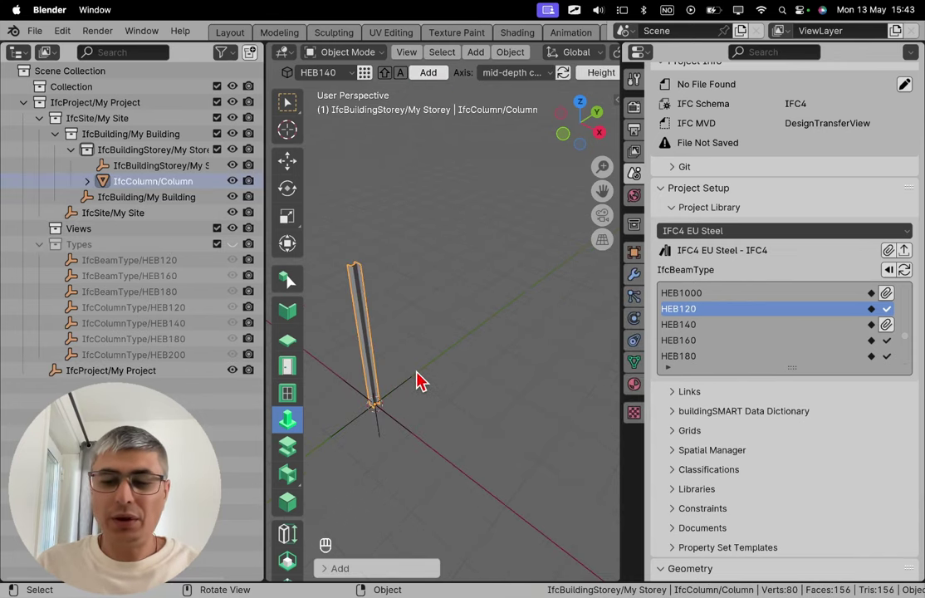
{"action": "middle_click_drag", "start_coordinate": [387, 338], "coordinate": [478, 345]}
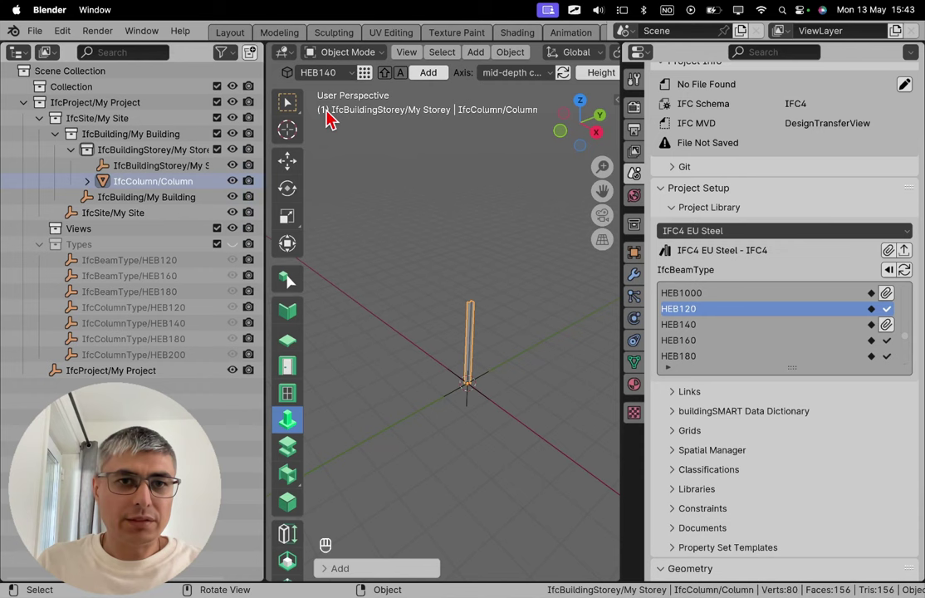
Activate the Beam tool, set its relating type to HEB120 and add a beam at the origin.
{"action": "scroll", "coordinate": [293, 378], "scroll_direction": "down", "scroll_amount": 3}
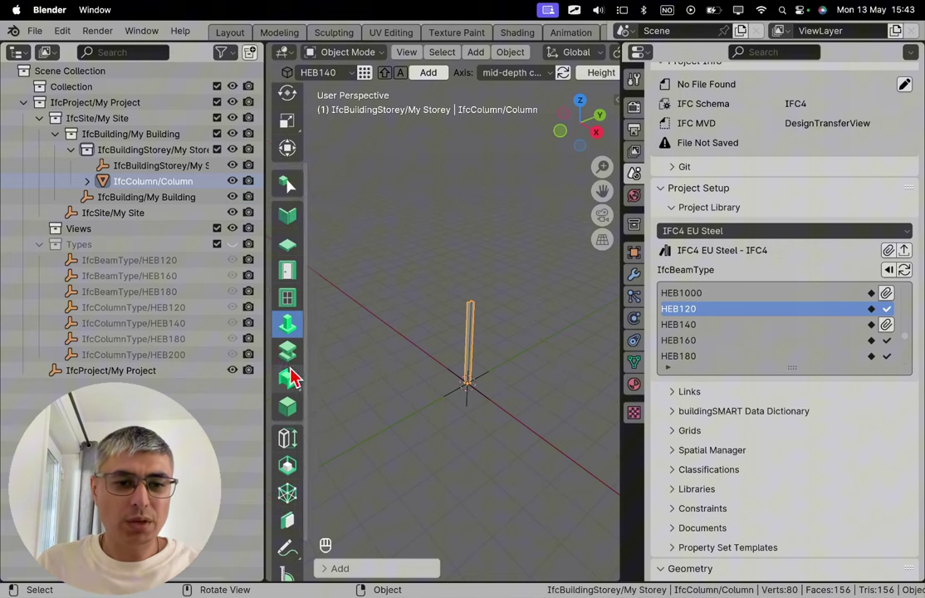
{"action": "left_click", "coordinate": [291, 381]}
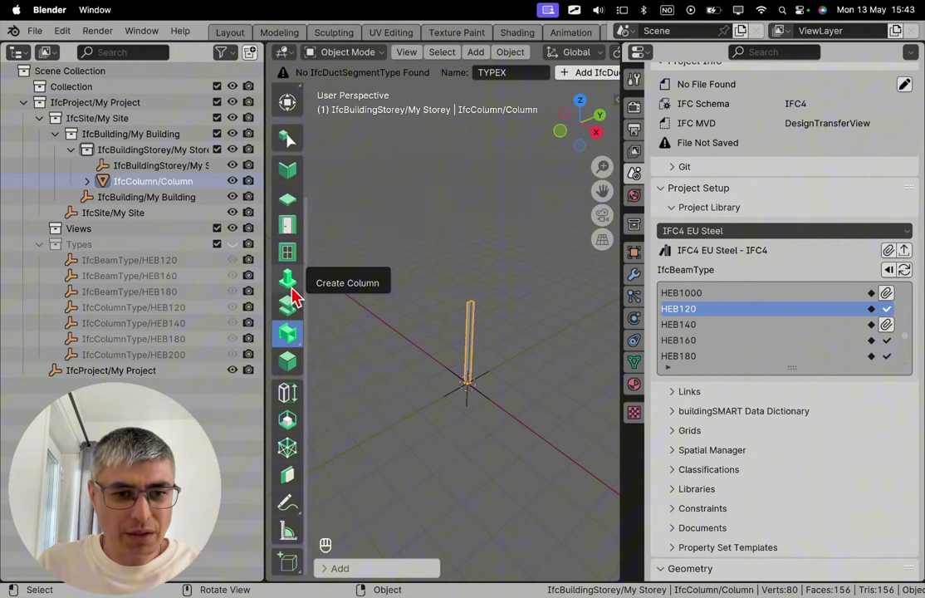
{"action": "scroll", "coordinate": [295, 340], "scroll_direction": "down", "scroll_amount": 2}
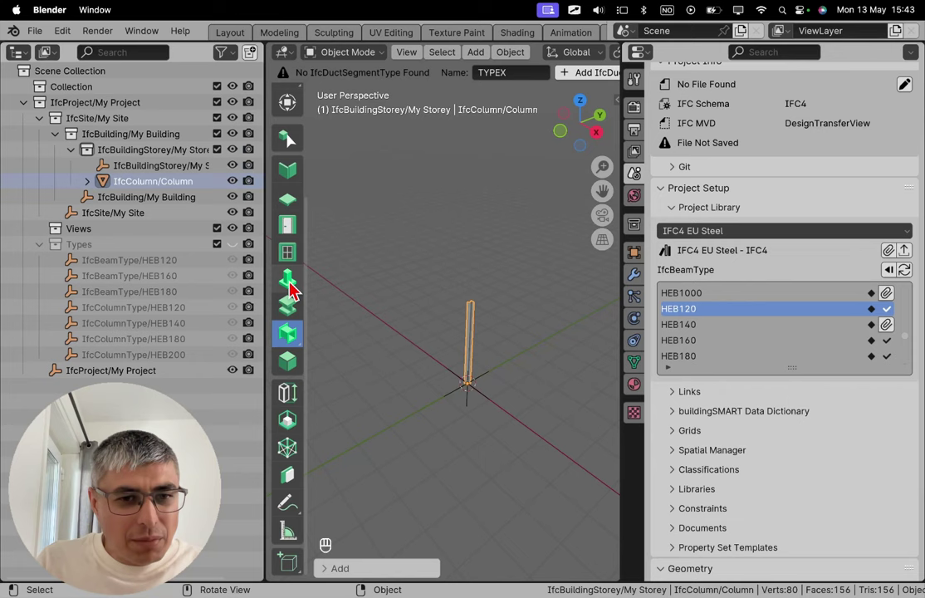
{"action": "left_click", "coordinate": [291, 307]}
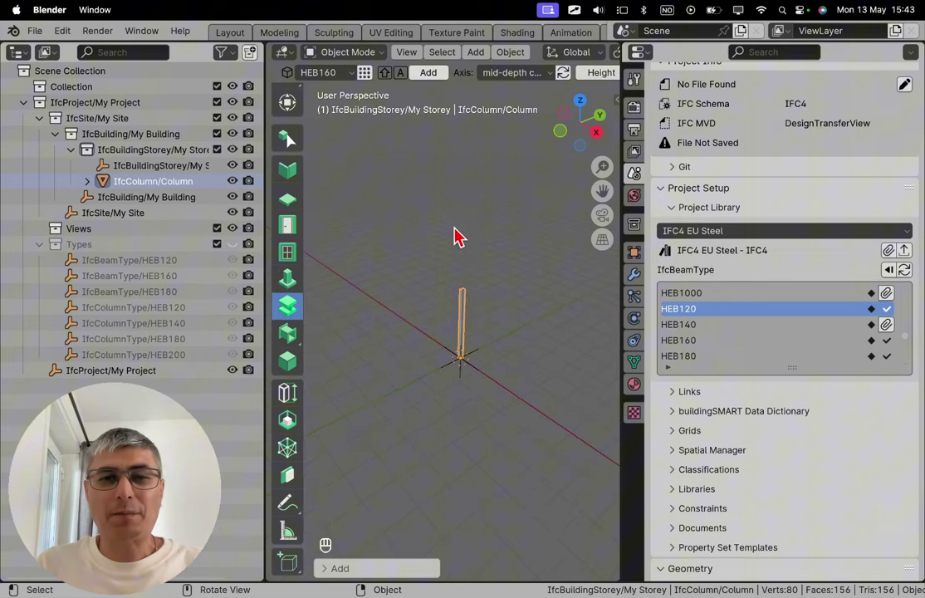
{"action": "left_click", "coordinate": [355, 73]}
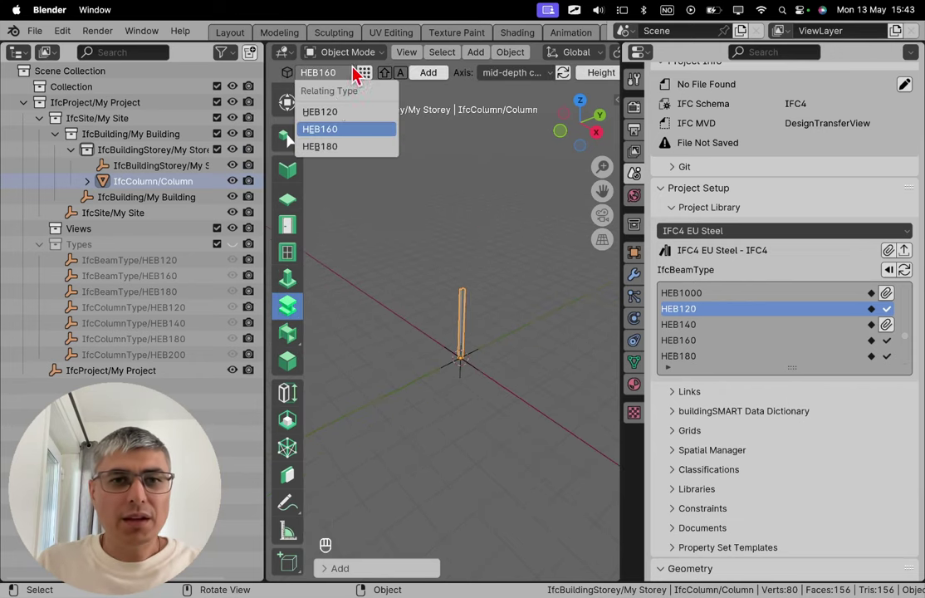
{"action": "left_click", "coordinate": [322, 111]}
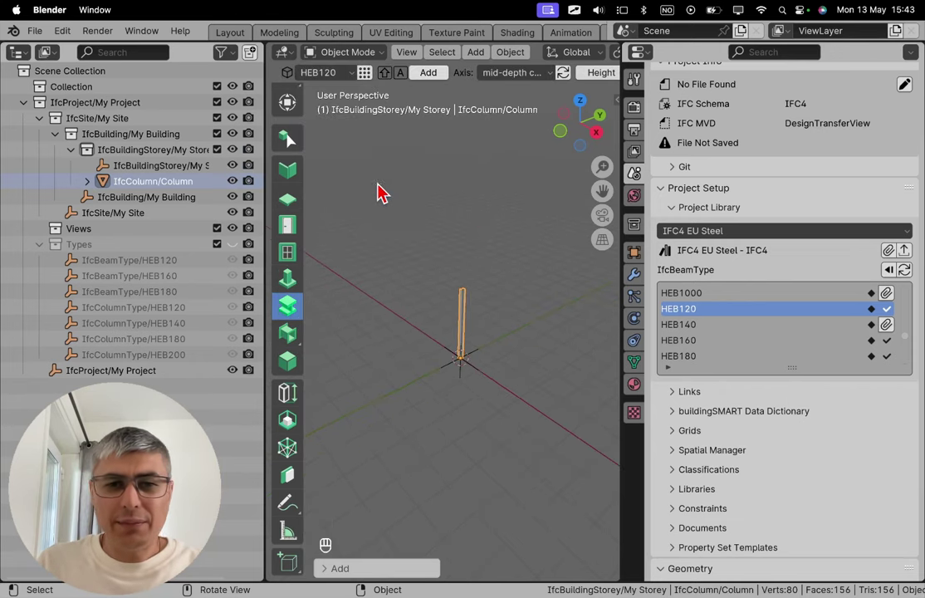
{"action": "left_click", "coordinate": [428, 72]}
{"action": "middle_click_drag", "start_coordinate": [562, 449], "coordinate": [490, 384], "text": "shift"}
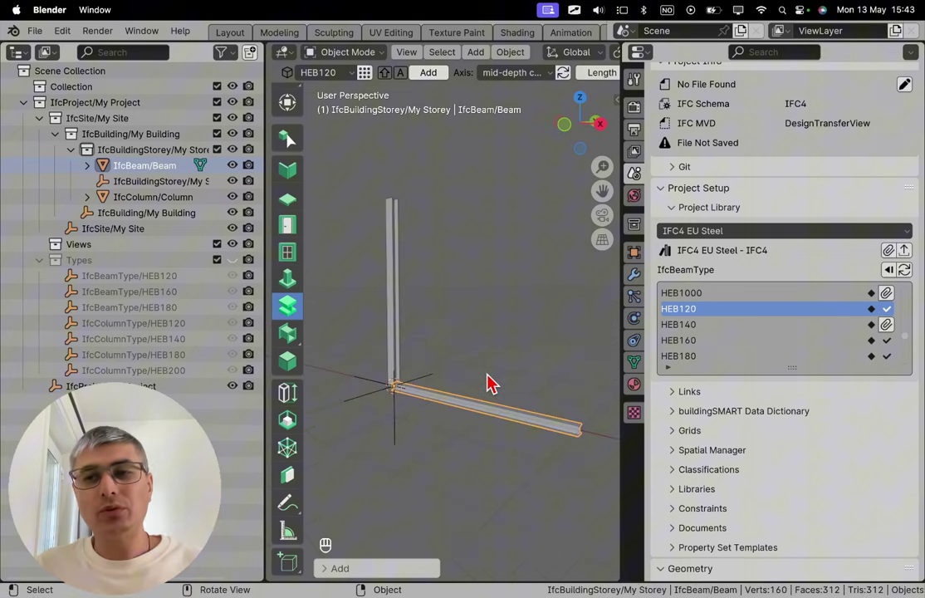
{"action": "mouse_move", "coordinate": [471, 323]}
{"action": "middle_mouse_down"}
{"action": "mouse_move", "coordinate": [484, 310]}
{"action": "mouse_move", "coordinate": [463, 314]}
{"action": "middle_mouse_up"}
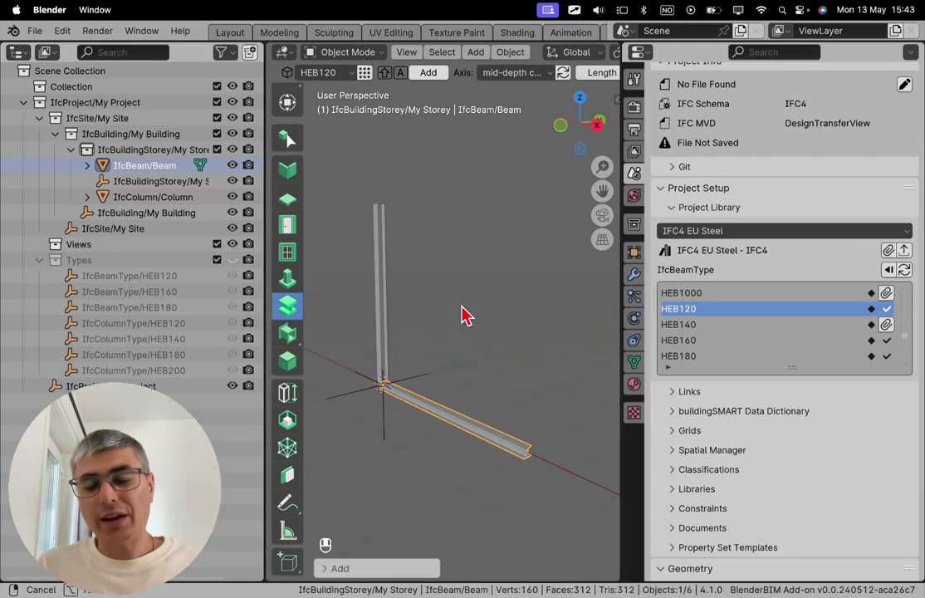
Save the IFC project in the home folder as IfcColumnsAndBeams.ifc.
{"action": "left_click", "coordinate": [36, 32]}
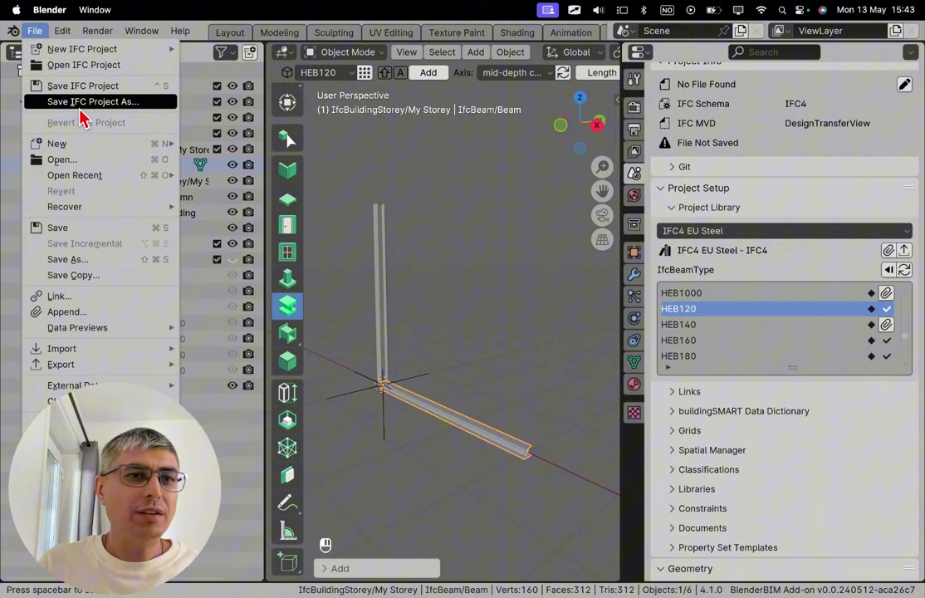
{"action": "left_click", "coordinate": [75, 100]}
{"action": "left_click", "coordinate": [336, 466]}
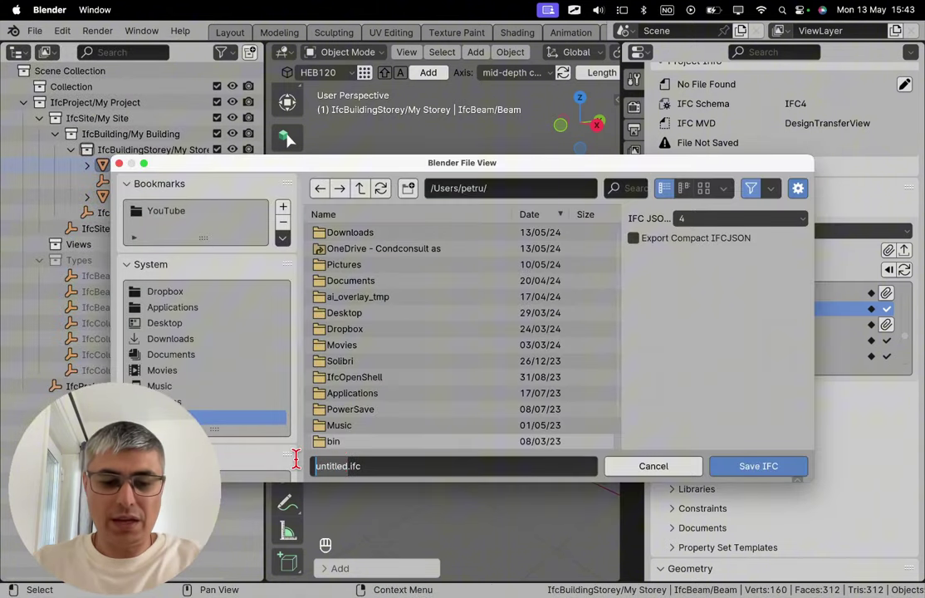
{"action": "type", "text": "ColumnsAndBeams"}
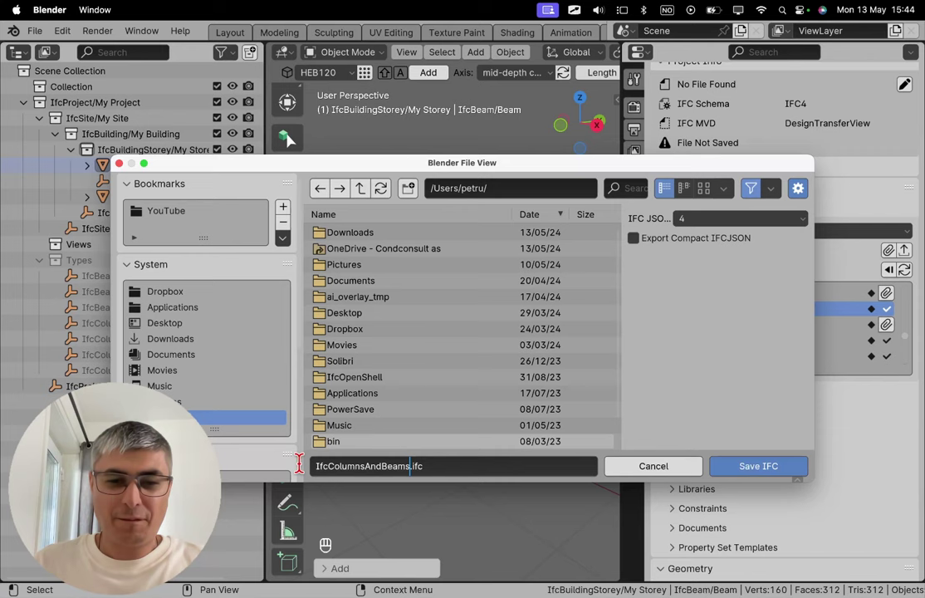
{"action": "left_click", "coordinate": [762, 468]}
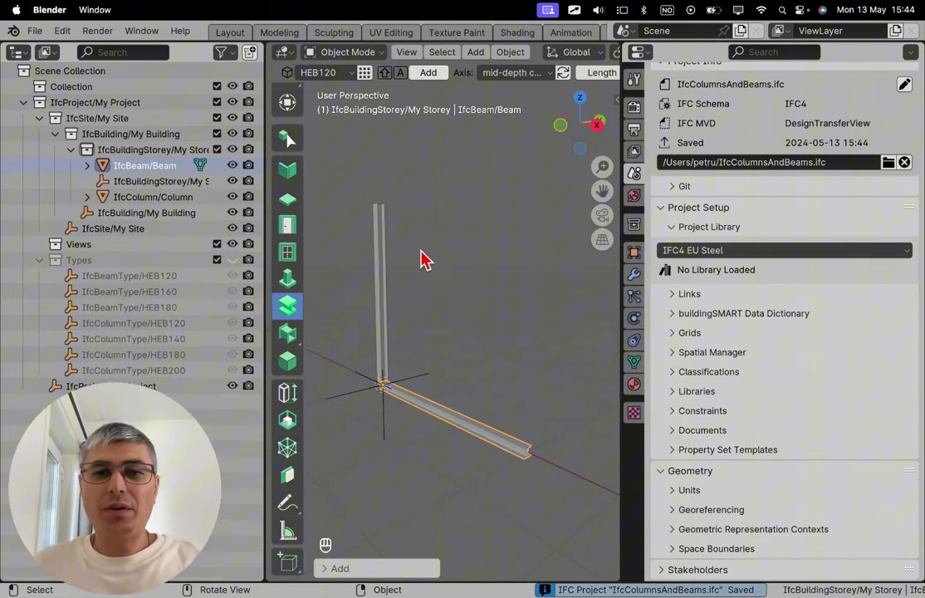
Start a new empty scene and widen the properties editor so the project settings are readable.
{"action": "middle_click_drag", "start_coordinate": [421, 260], "coordinate": [10, 103]}
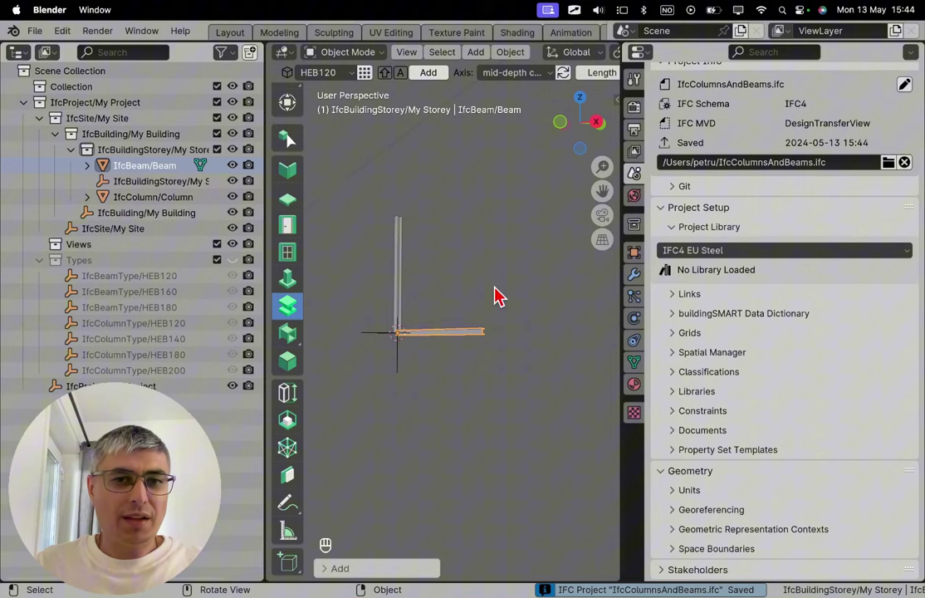
{"action": "middle_click_drag", "start_coordinate": [495, 296], "coordinate": [477, 253]}
{"action": "left_click", "coordinate": [34, 30]}
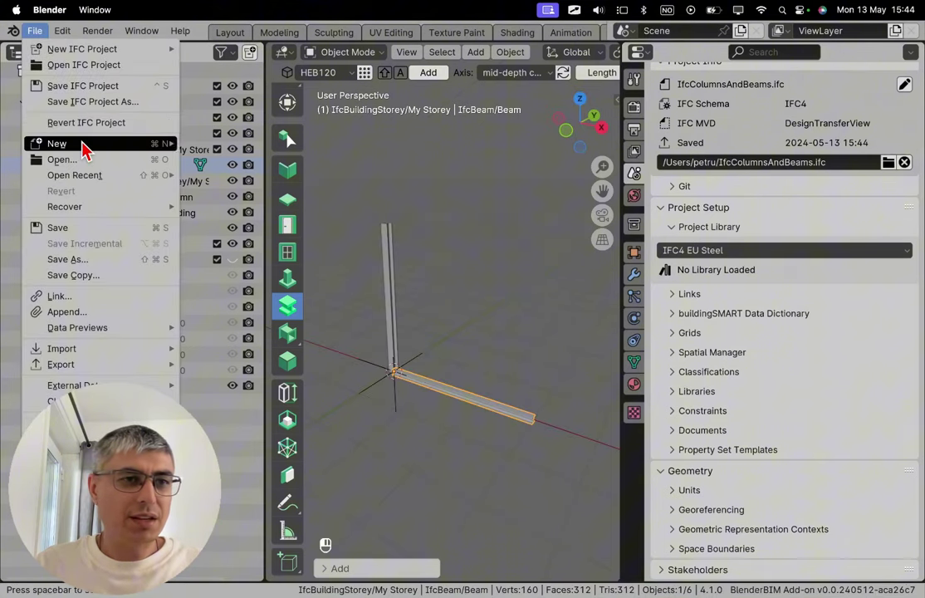
{"action": "mouse_move", "coordinate": [83, 145]}
{"action": "left_click", "coordinate": [241, 145]}
{"action": "left_click", "coordinate": [416, 338]}
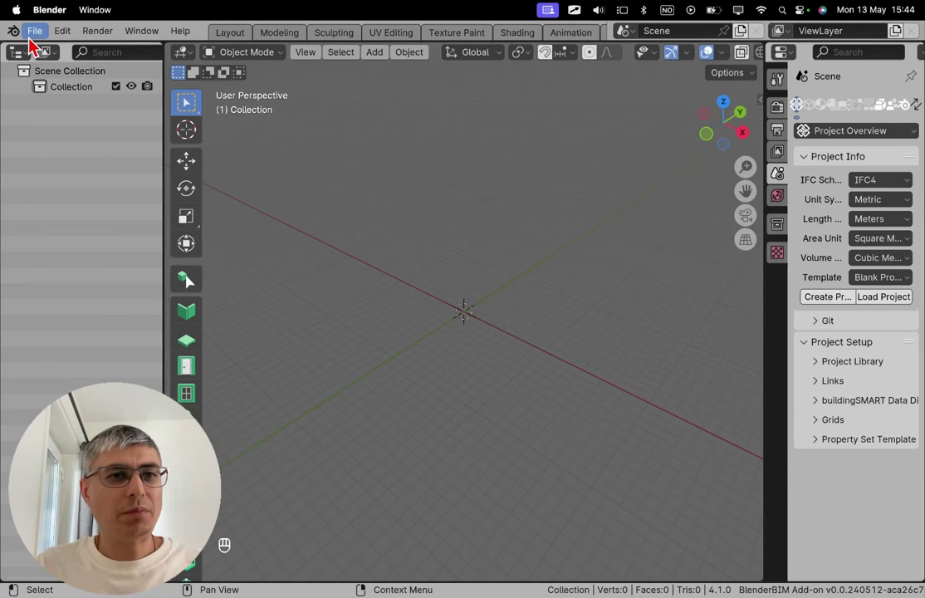
{"action": "middle_click_drag", "start_coordinate": [558, 223], "coordinate": [631, 291]}
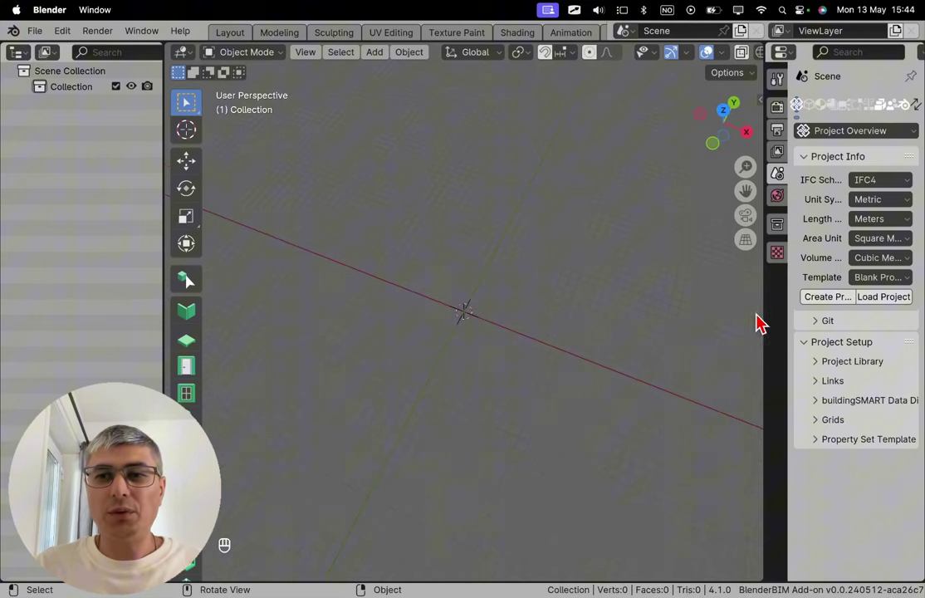
{"action": "left_click_drag", "start_coordinate": [764, 304], "coordinate": [581, 278]}
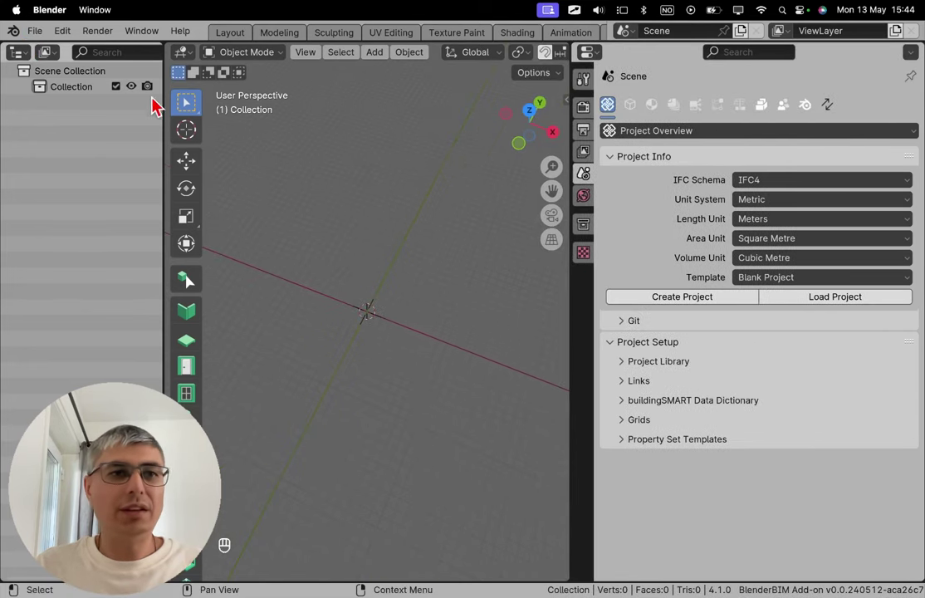
Start opening an IFC project and look for the saved file in the Downloads and Documents folders.
{"action": "left_click", "coordinate": [35, 31]}
{"action": "left_click", "coordinate": [67, 66]}
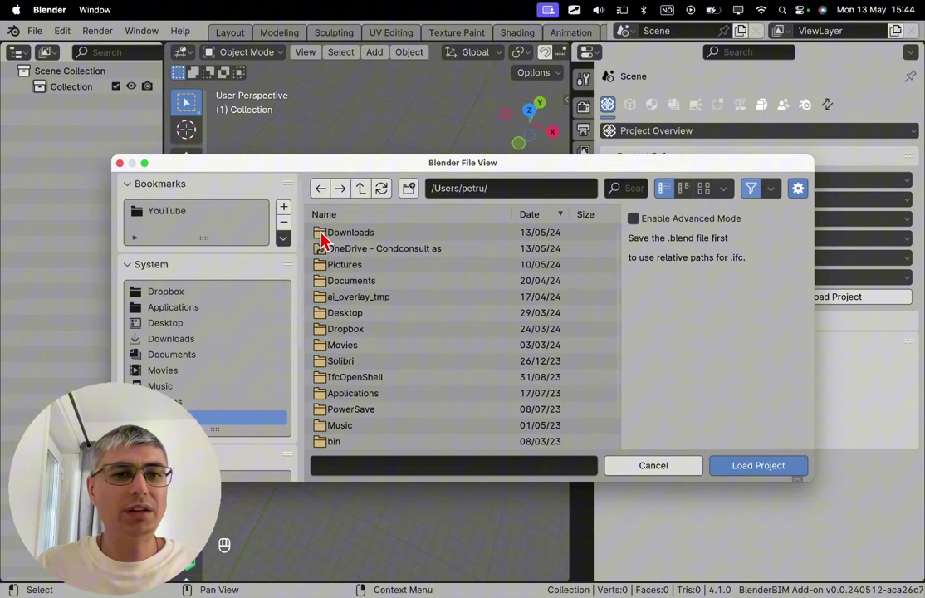
{"action": "double_click", "coordinate": [382, 237]}
{"action": "scroll", "coordinate": [366, 282], "scroll_direction": "down", "scroll_amount": 10}
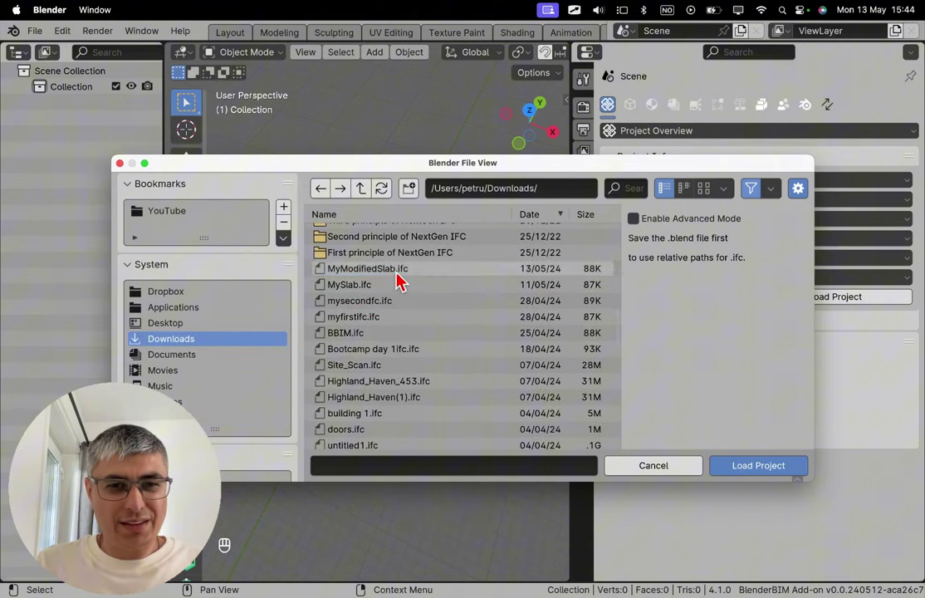
{"action": "left_click", "coordinate": [397, 271]}
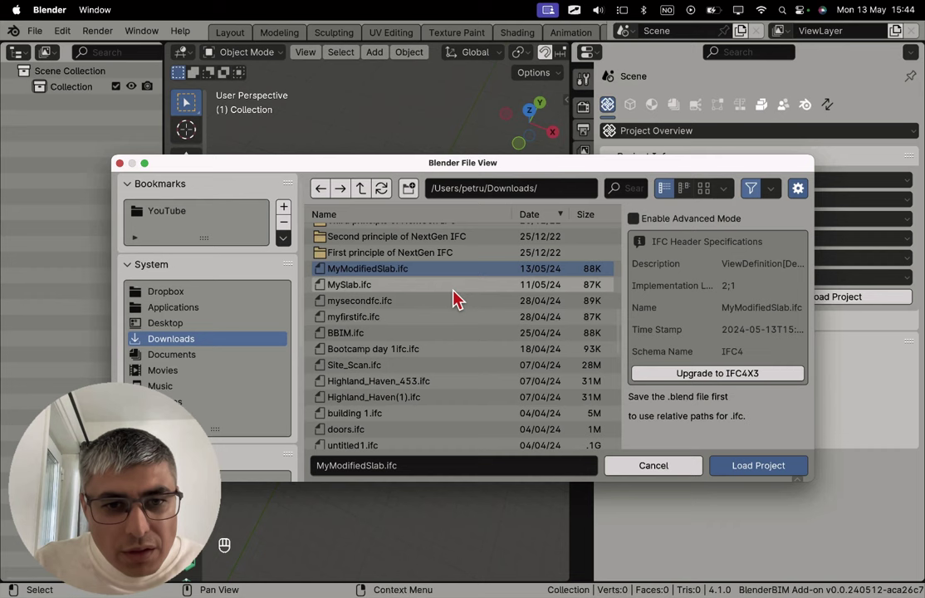
{"action": "left_click", "coordinate": [546, 218]}
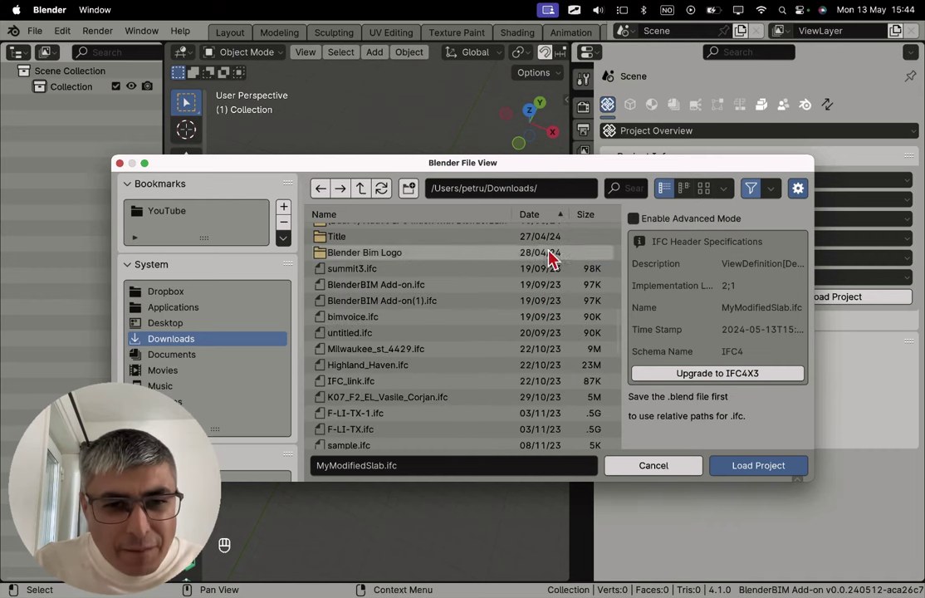
{"action": "left_click", "coordinate": [542, 218]}
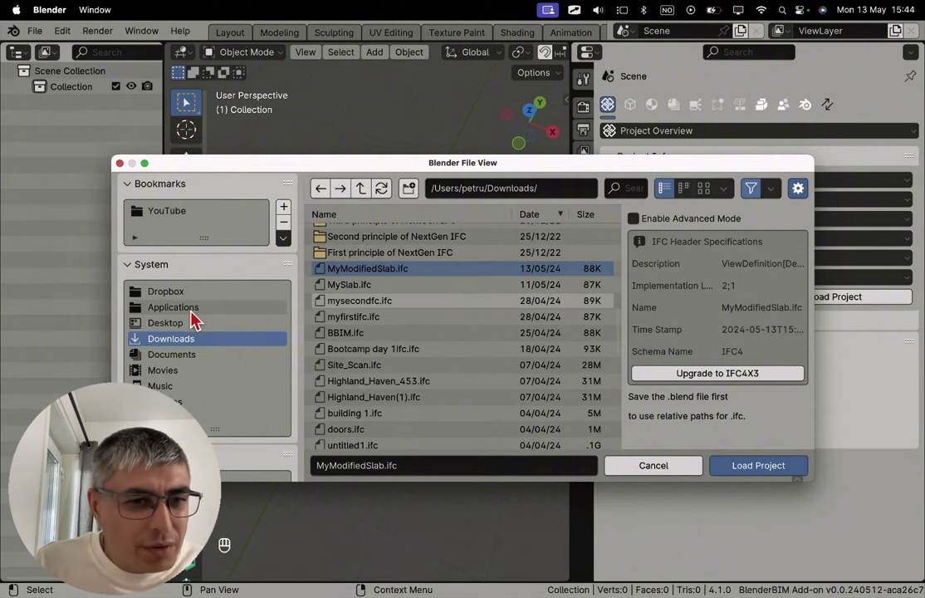
{"action": "left_click", "coordinate": [181, 354]}
{"action": "scroll", "coordinate": [417, 309], "scroll_direction": "down", "scroll_amount": 5}
{"action": "scroll", "coordinate": [420, 299], "scroll_direction": "up", "scroll_amount": 5}
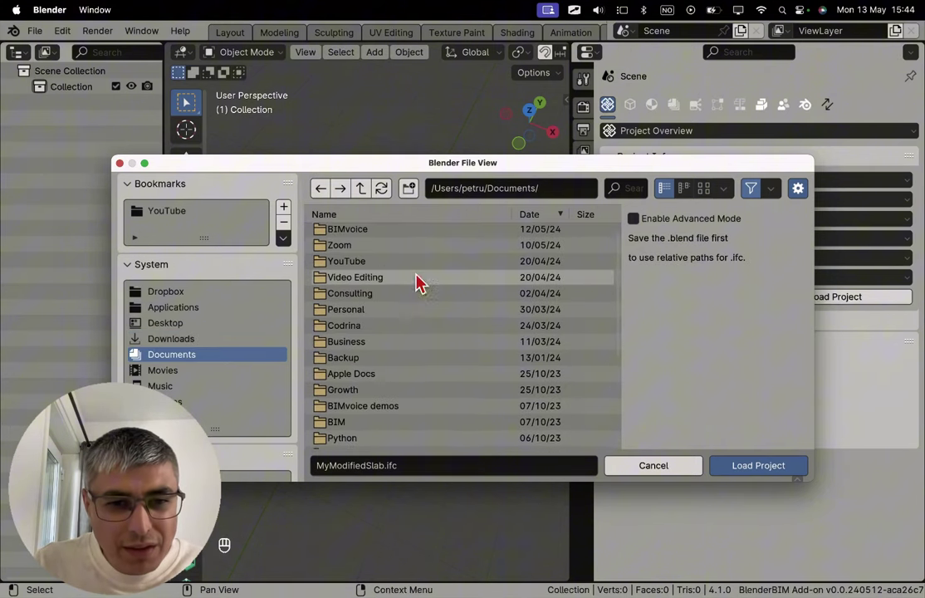
{"action": "scroll", "coordinate": [419, 282], "scroll_direction": "up", "scroll_amount": 1}
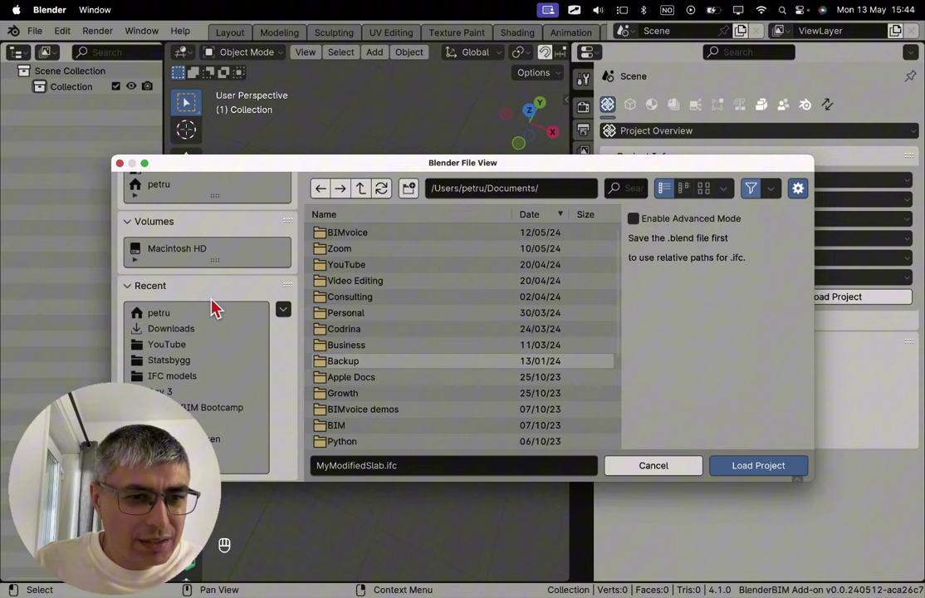
Go to the home folder and select IfcColumnsAndBeams.ifc as the project to load.
{"action": "left_click", "coordinate": [170, 314]}
{"action": "scroll", "coordinate": [374, 324], "scroll_direction": "down", "scroll_amount": 2}
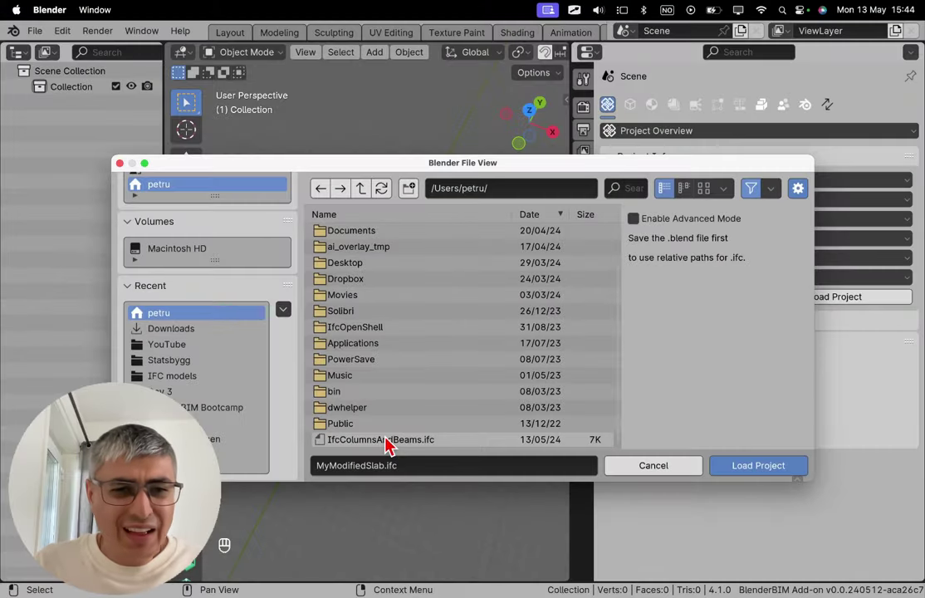
{"action": "left_click_drag", "start_coordinate": [389, 446], "coordinate": [393, 242]}
{"action": "scroll", "coordinate": [374, 274], "scroll_direction": "down", "scroll_amount": 3}
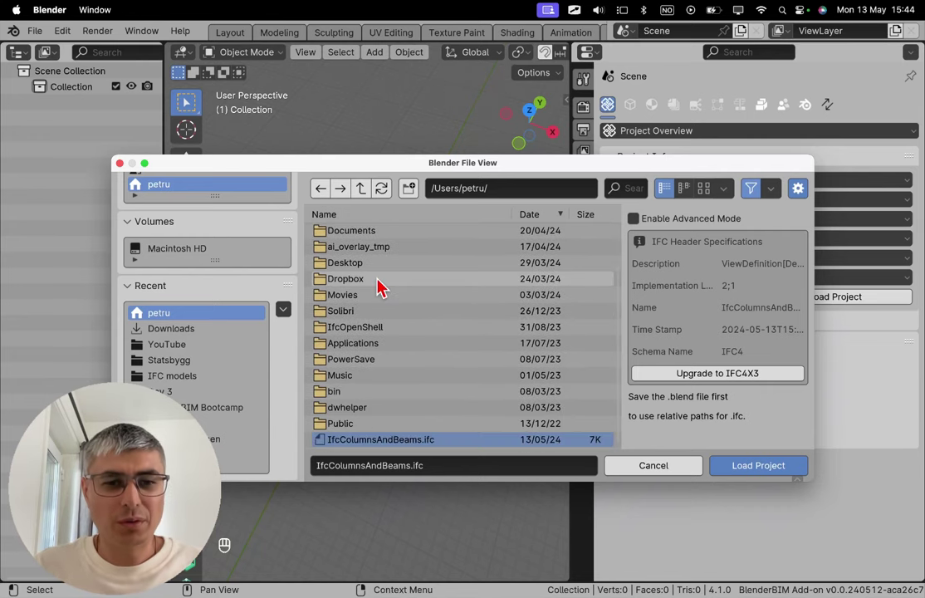
{"action": "left_click_drag", "start_coordinate": [382, 441], "coordinate": [355, 241]}
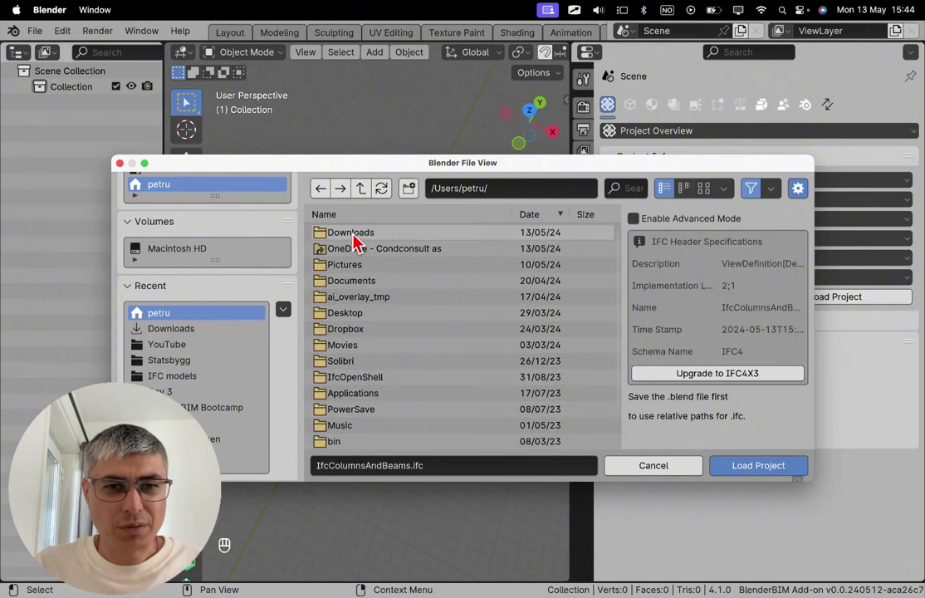
Browse the Downloads folder and go back up to the home folder.
{"action": "double_click", "coordinate": [354, 240]}
{"action": "scroll", "coordinate": [365, 274], "scroll_direction": "down", "scroll_amount": 10}
{"action": "scroll", "coordinate": [372, 278], "scroll_direction": "up", "scroll_amount": 10}
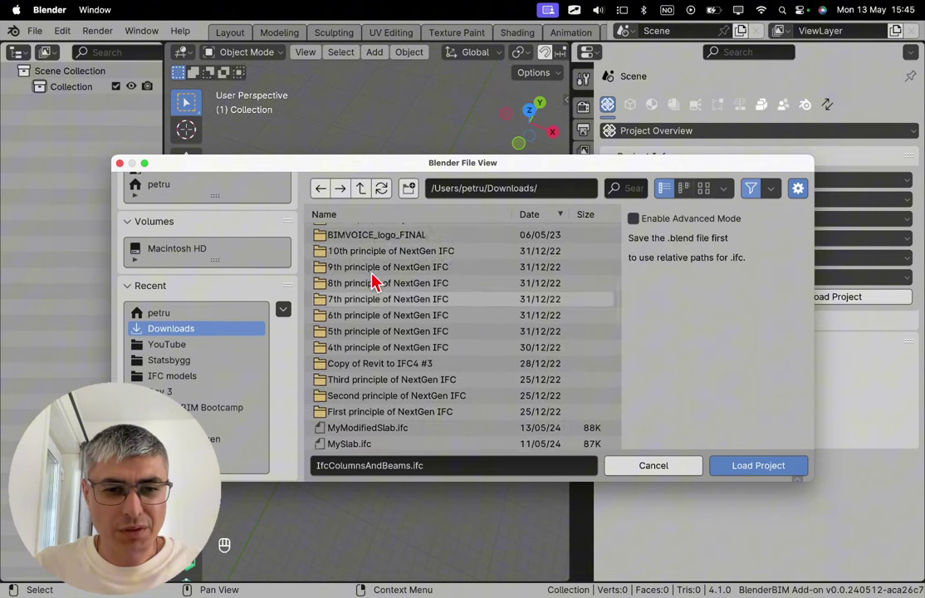
{"action": "left_click", "coordinate": [360, 188]}
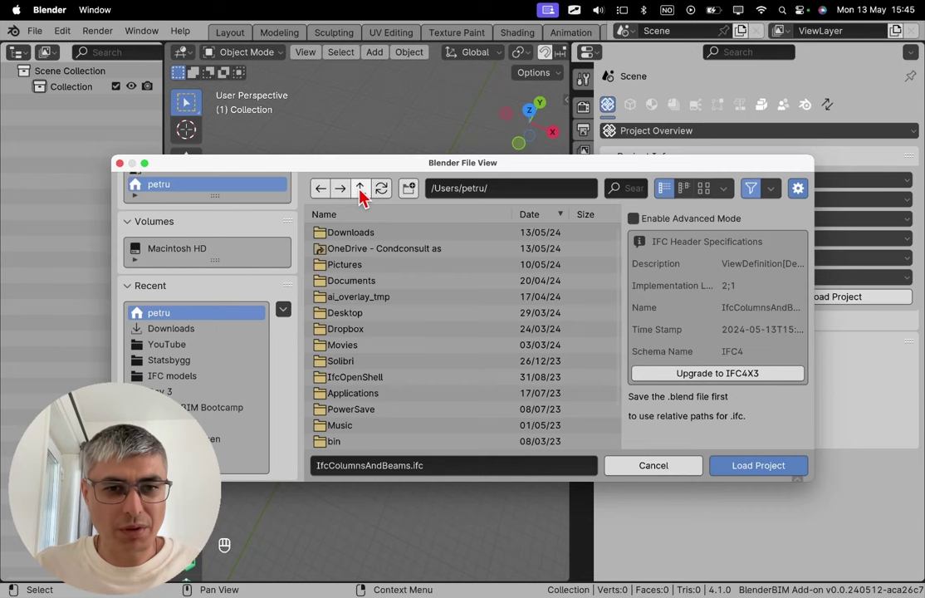
Load the IfcColumnsAndBeams.ifc project from the home folder.
{"action": "scroll", "coordinate": [370, 279], "scroll_direction": "down", "scroll_amount": 2}
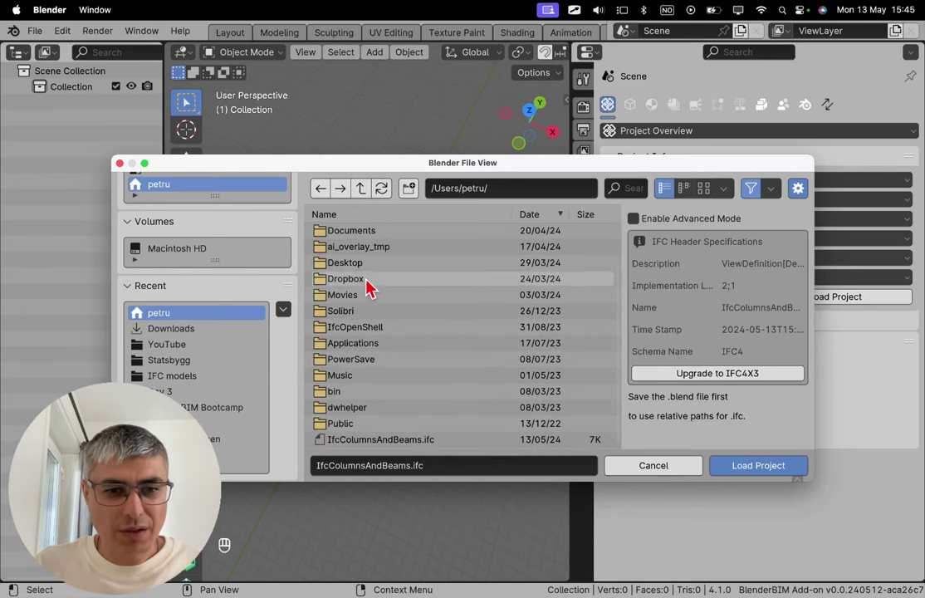
{"action": "right_click", "coordinate": [415, 445]}
{"action": "mouse_move", "coordinate": [415, 449]}
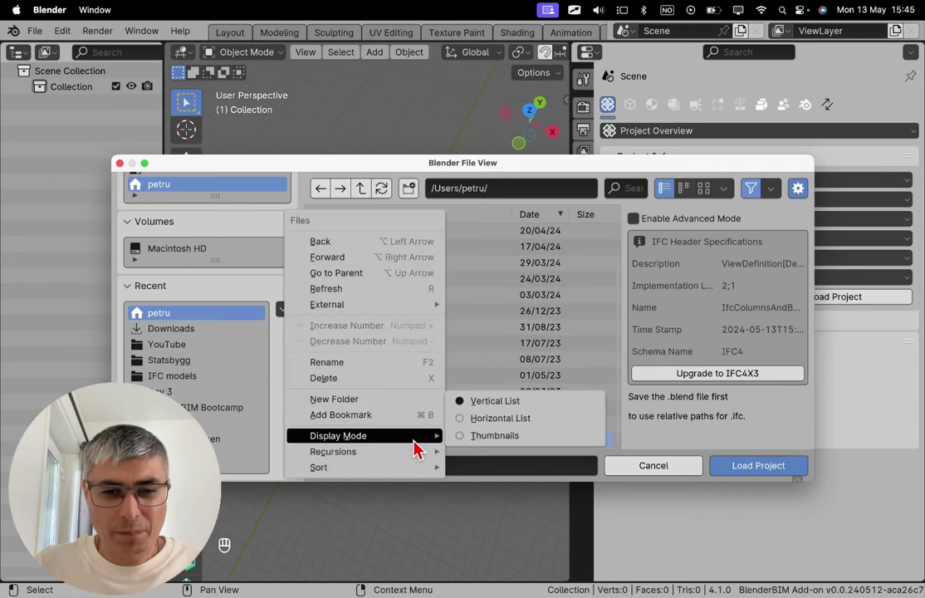
{"action": "left_click", "coordinate": [382, 296]}
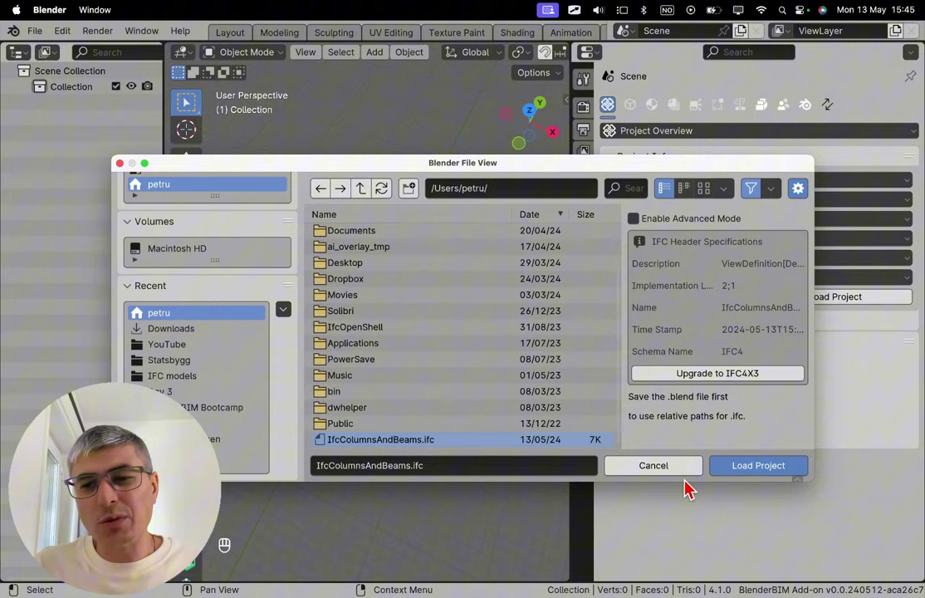
{"action": "left_click", "coordinate": [756, 470]}
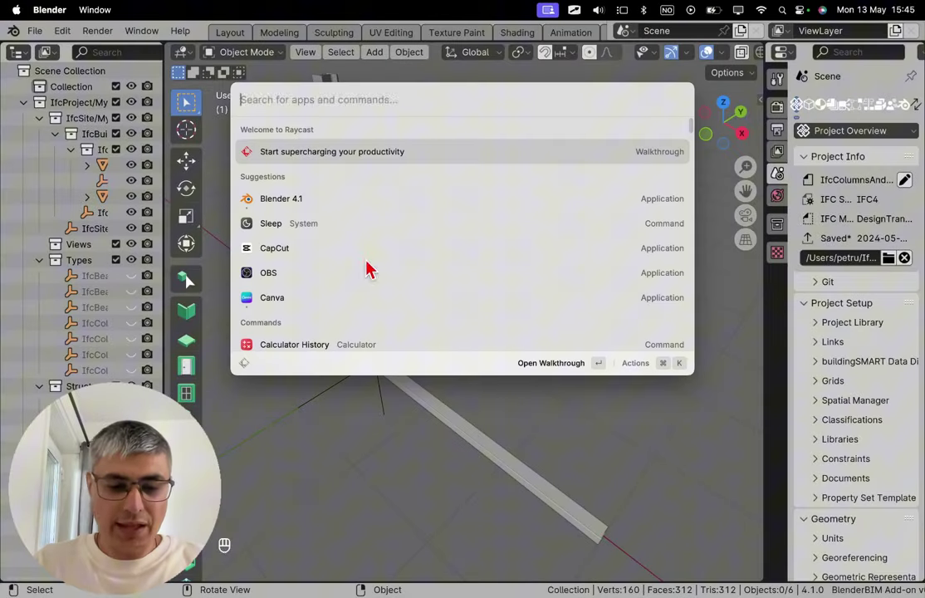
Launch Solibri and start opening a model from the empty model tree.
{"action": "type", "text": "solibri"}
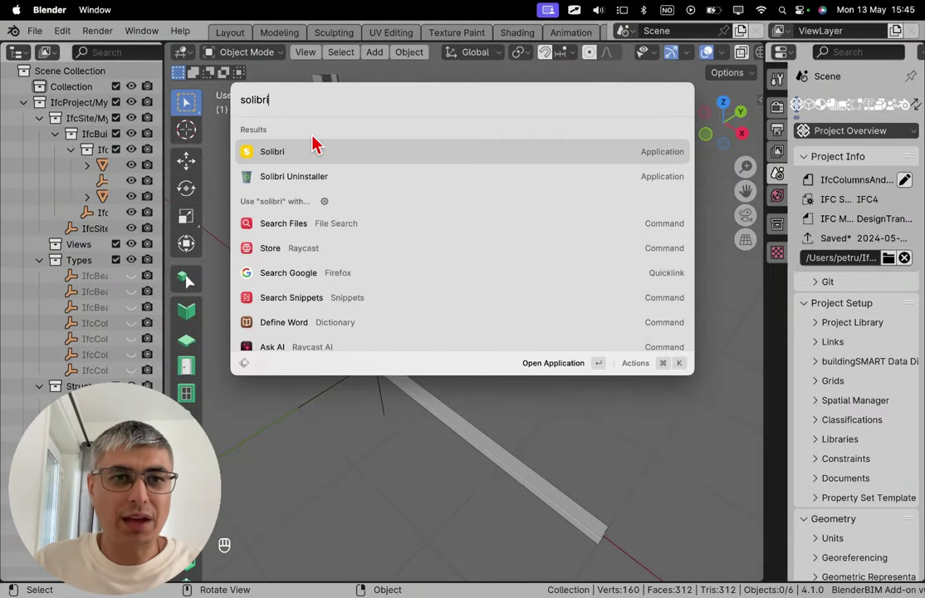
{"action": "left_click", "coordinate": [321, 154]}
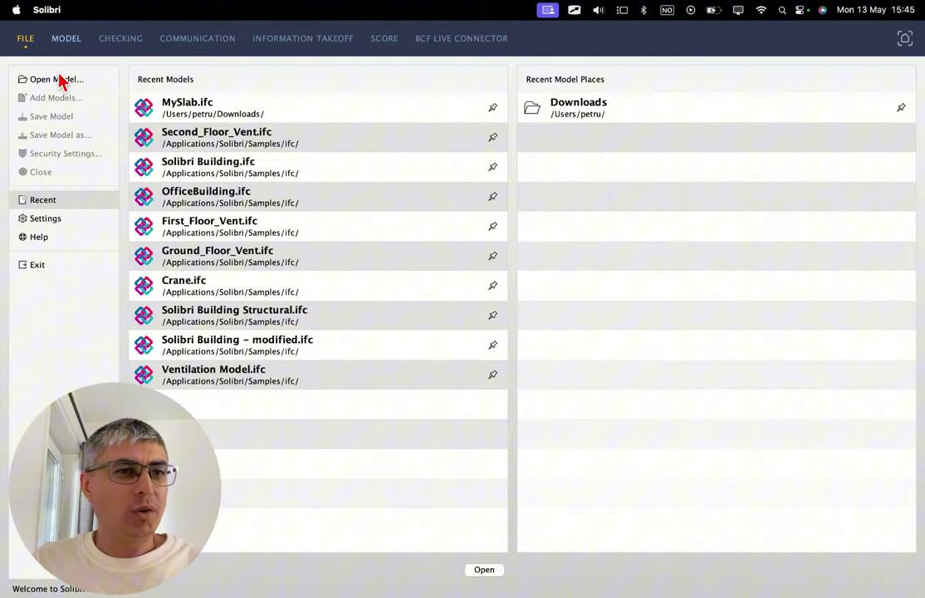
{"action": "left_click", "coordinate": [60, 82]}
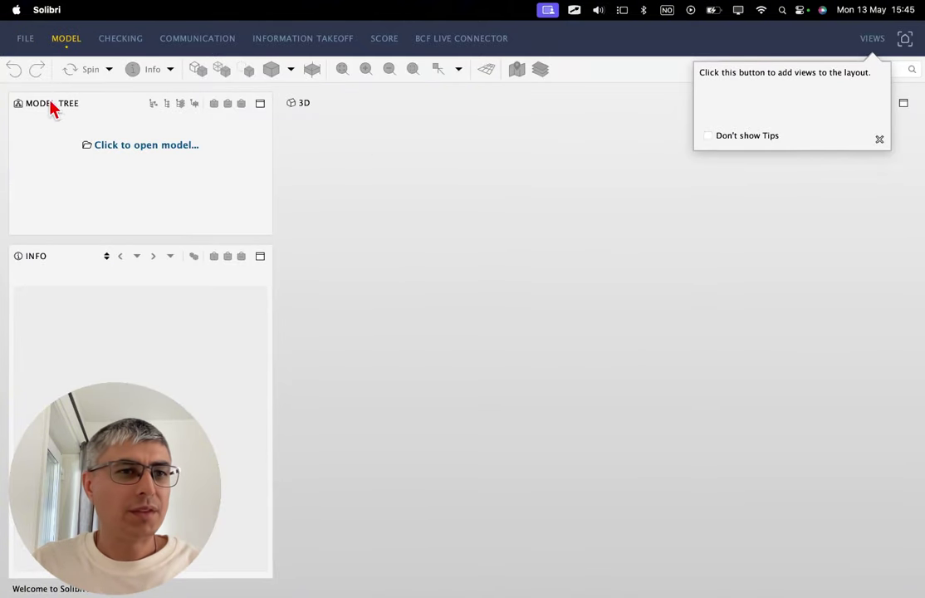
{"action": "left_click", "coordinate": [147, 149]}
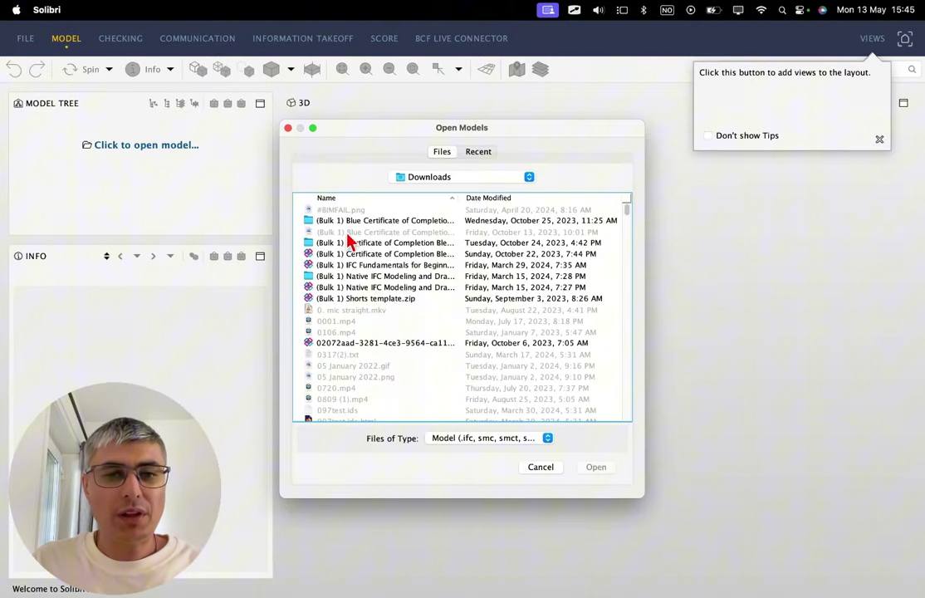
Sort the files by newest modification date, go up to the home folder and open IfcColumnsAndBeams.ifc.
{"action": "left_click", "coordinate": [507, 199]}
{"action": "left_click", "coordinate": [507, 199]}
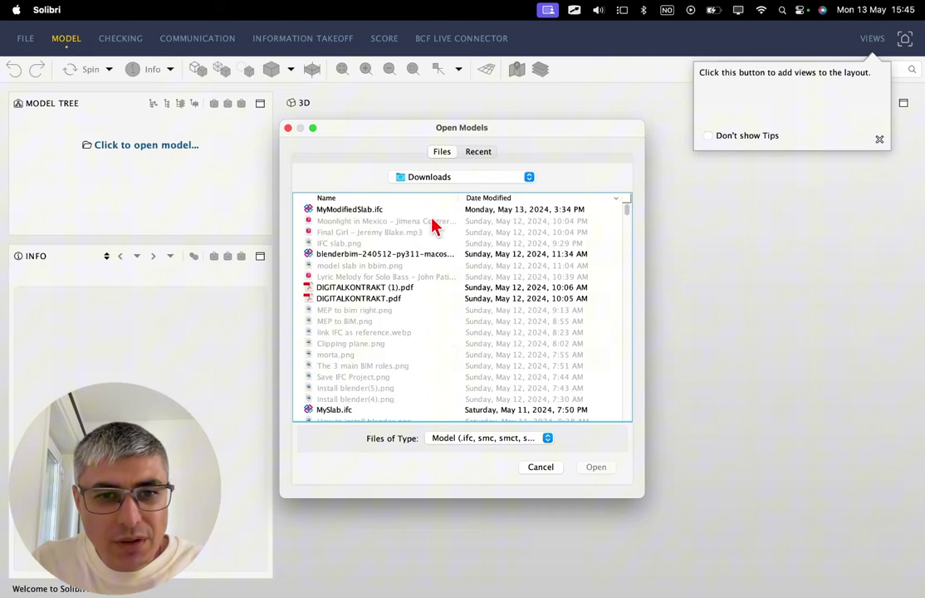
{"action": "left_click", "coordinate": [509, 181]}
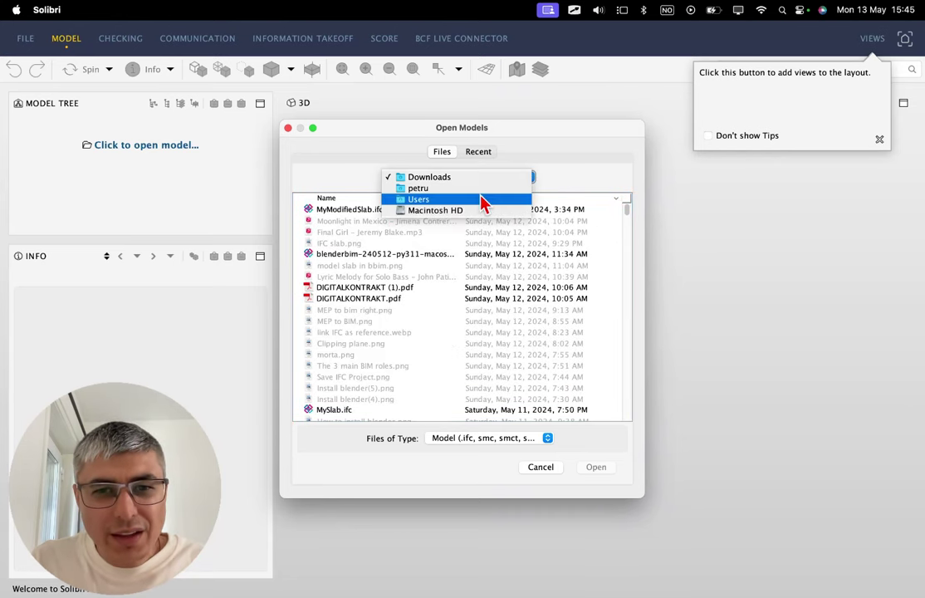
{"action": "left_click", "coordinate": [457, 188]}
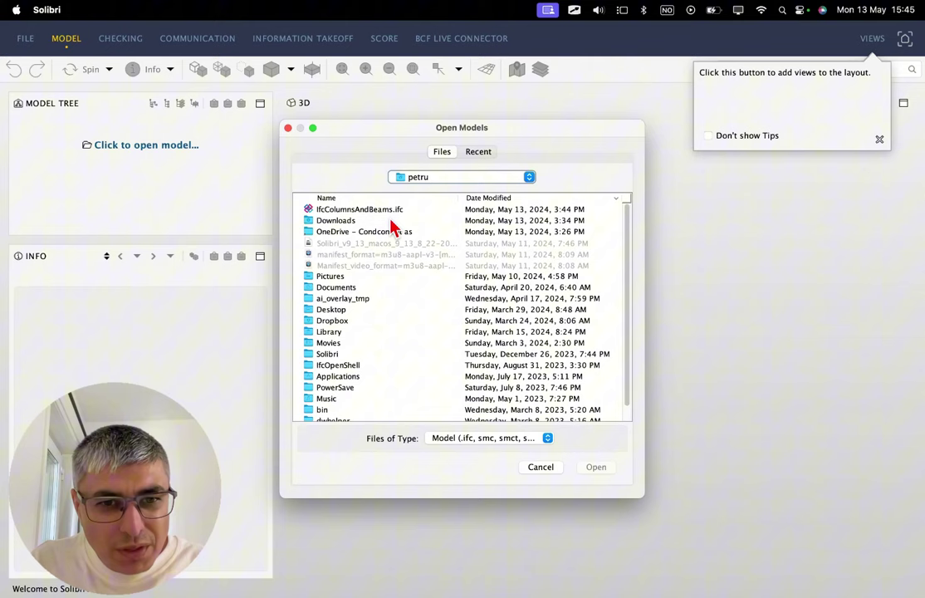
{"action": "left_click", "coordinate": [396, 211]}
{"action": "left_click", "coordinate": [604, 474]}
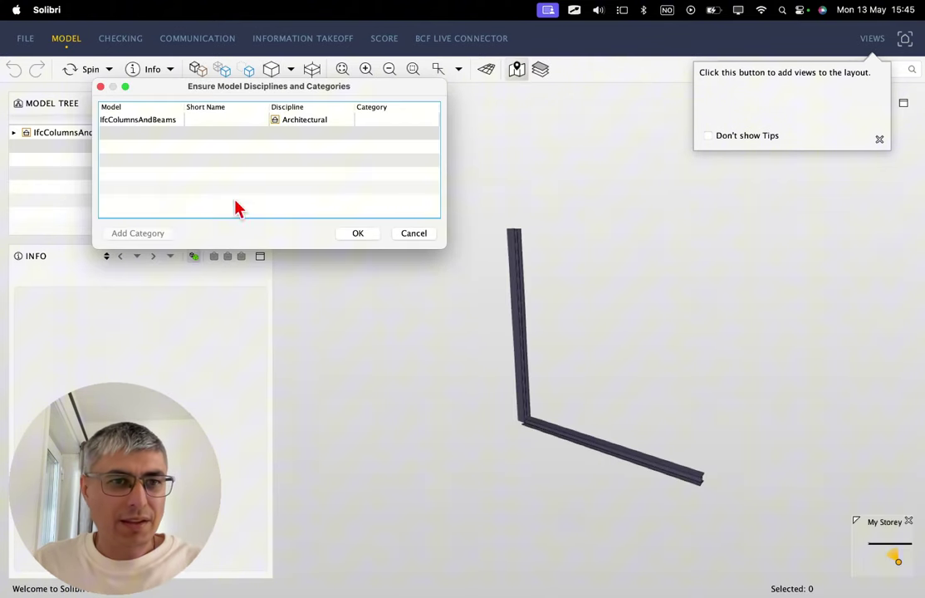
Assign the Structural discipline to the IfcColumnsAndBeams model and accept the model disciplines.
{"action": "left_click", "coordinate": [301, 120]}
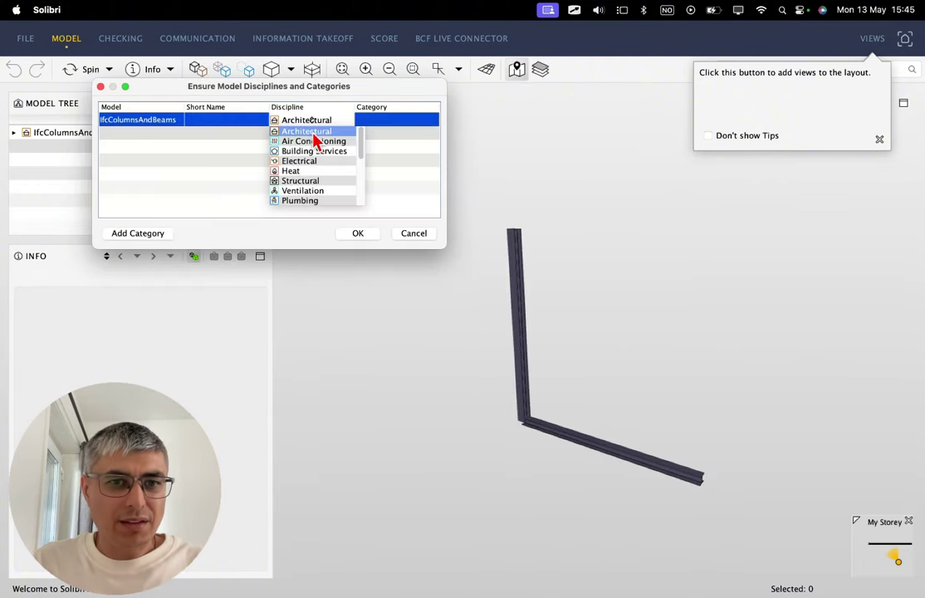
{"action": "left_click", "coordinate": [308, 182]}
{"action": "left_click", "coordinate": [356, 232]}
Examine the steel column and beam geometry in the 3D view, up close and from a distance.
{"action": "scroll", "coordinate": [589, 449], "scroll_direction": "up", "scroll_amount": 5}
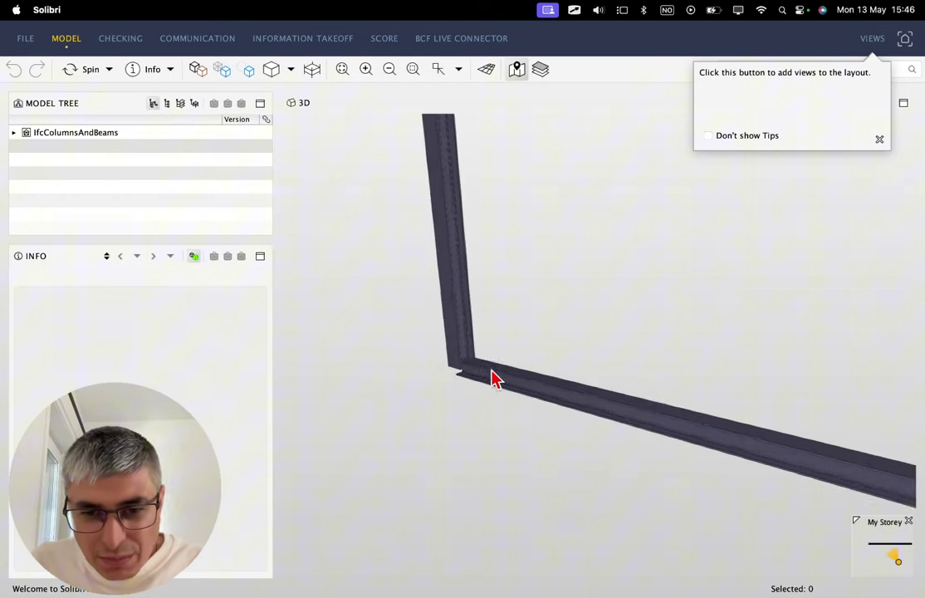
{"action": "mouse_move", "coordinate": [468, 363]}
{"action": "left_mouse_down"}
{"action": "mouse_move", "coordinate": [352, 347]}
{"action": "mouse_move", "coordinate": [476, 378]}
{"action": "left_mouse_up"}
{"action": "scroll", "coordinate": [470, 208], "scroll_direction": "up", "scroll_amount": 5}
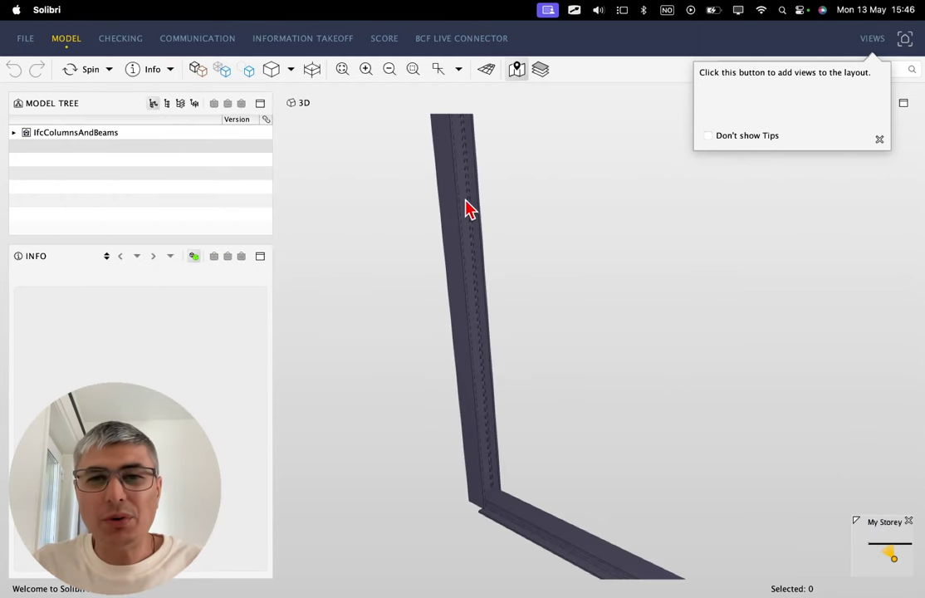
{"action": "middle_click_drag", "start_coordinate": [467, 270], "coordinate": [474, 333]}
{"action": "scroll", "coordinate": [457, 281], "scroll_direction": "up", "scroll_amount": 3}
{"action": "scroll", "coordinate": [481, 315], "scroll_direction": "down", "scroll_amount": 10}
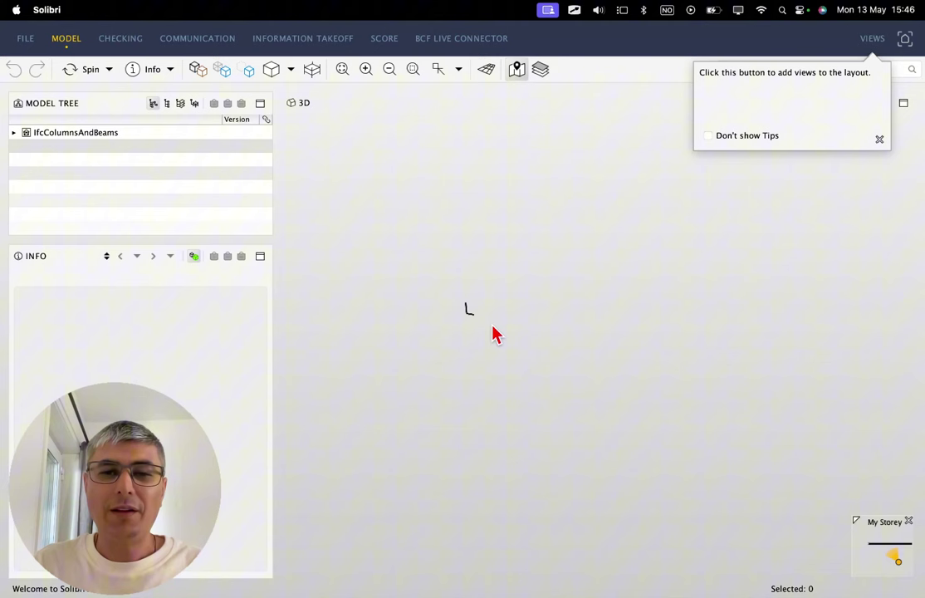
{"action": "middle_click_drag", "start_coordinate": [376, 288], "coordinate": [393, 306]}
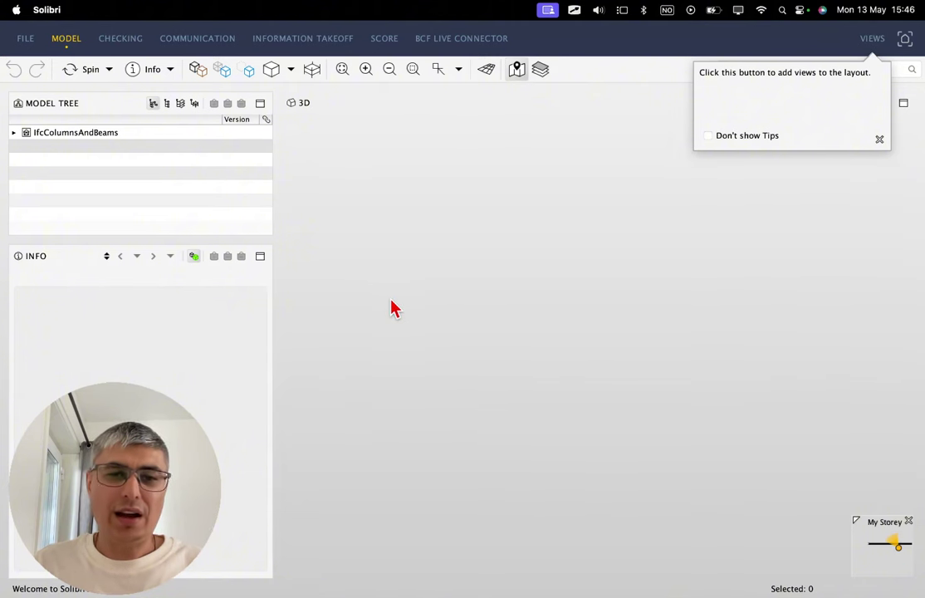
{"action": "middle_click_drag", "start_coordinate": [556, 383], "coordinate": [829, 407]}
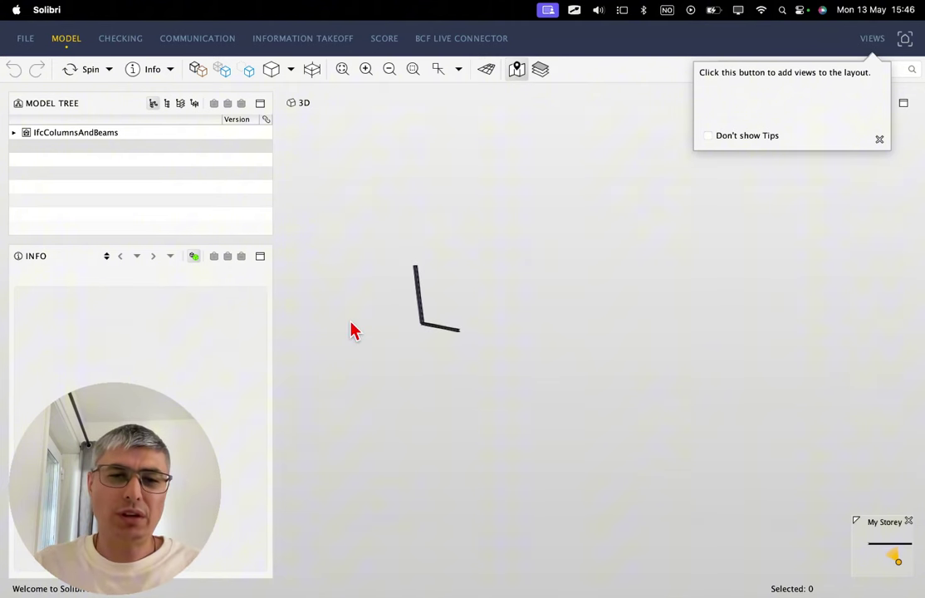
Select the vertical column in the 3D view and review its identification properties and quantities.
{"action": "left_click", "coordinate": [417, 284]}
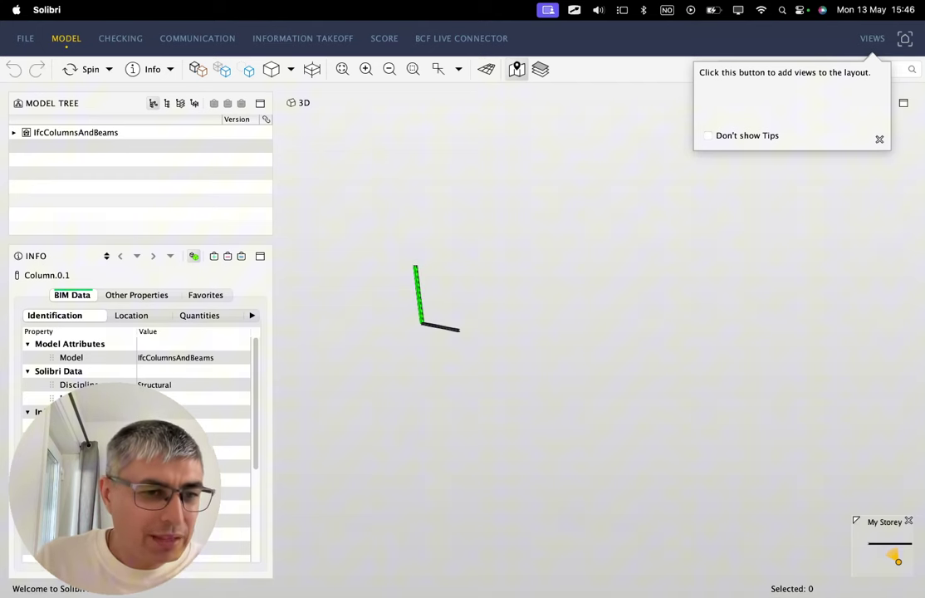
{"action": "scroll", "coordinate": [102, 365], "scroll_direction": "down", "scroll_amount": 1}
{"action": "scroll", "coordinate": [103, 363], "scroll_direction": "up", "scroll_amount": 1}
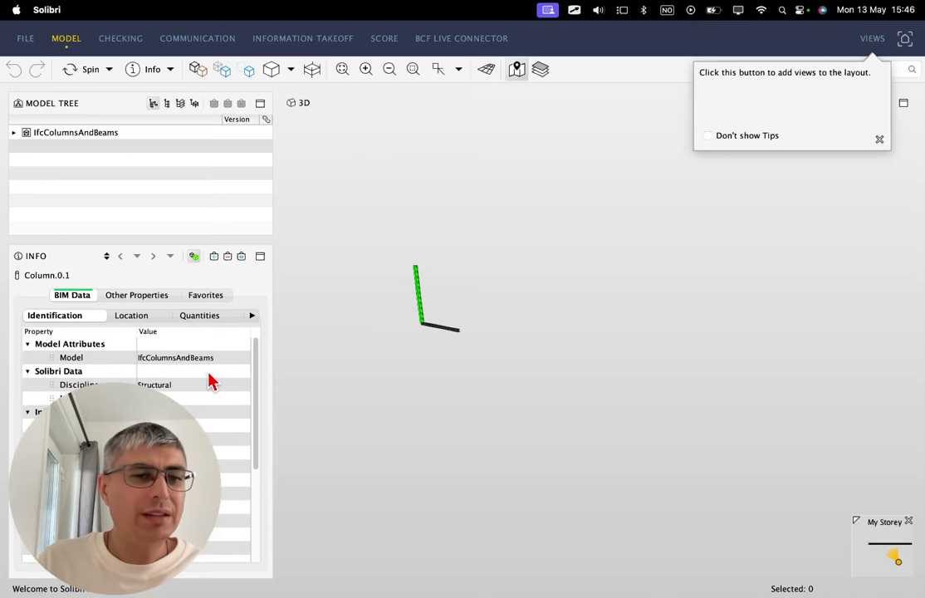
{"action": "scroll", "coordinate": [156, 378], "scroll_direction": "down", "scroll_amount": 5}
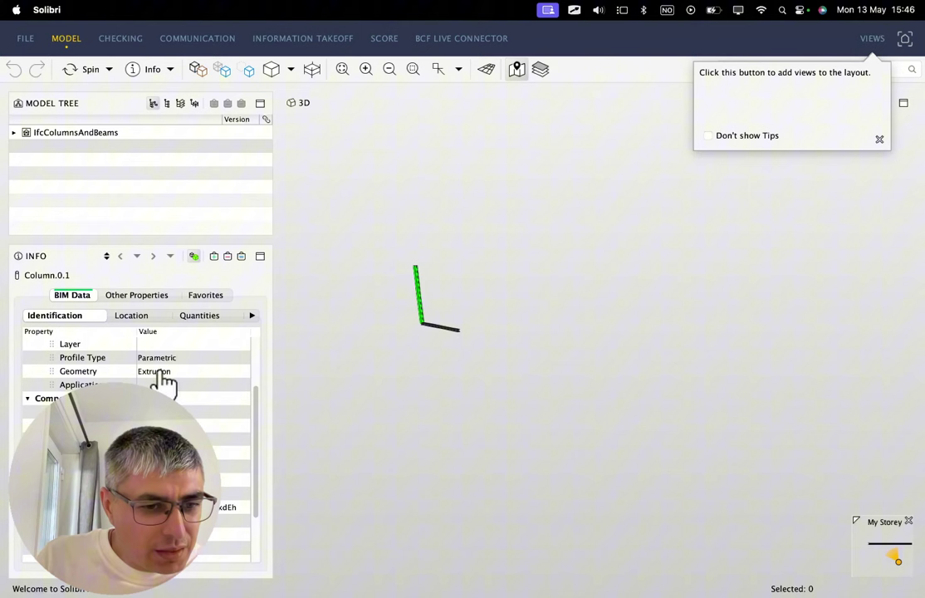
{"action": "scroll", "coordinate": [183, 378], "scroll_direction": "down", "scroll_amount": 5}
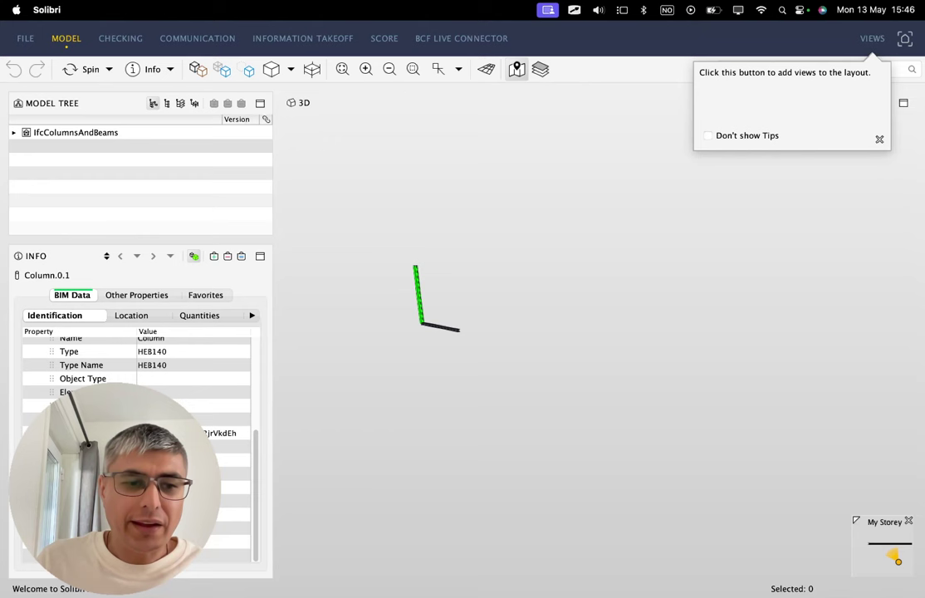
{"action": "scroll", "coordinate": [200, 332], "scroll_direction": "up", "scroll_amount": 2}
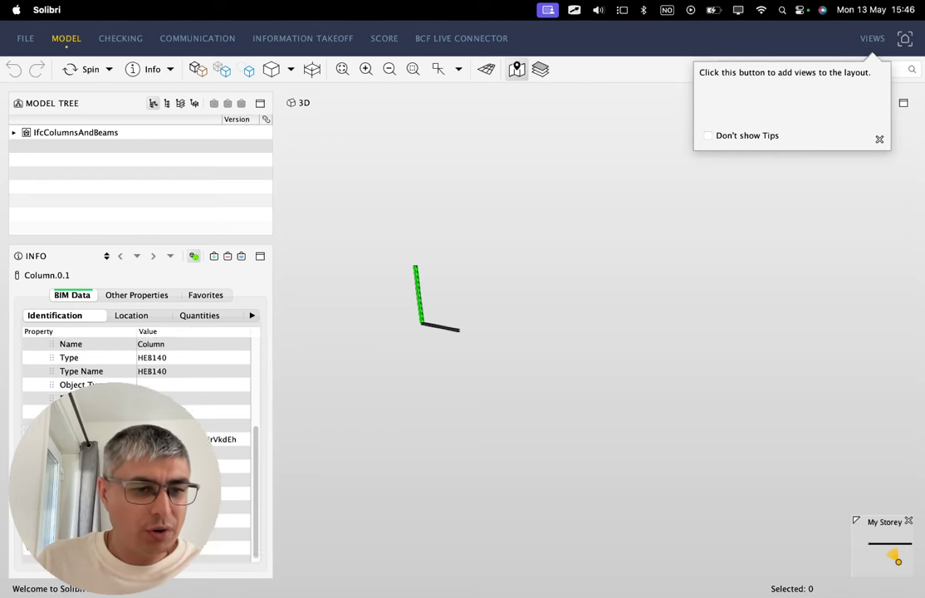
{"action": "left_click", "coordinate": [199, 317]}
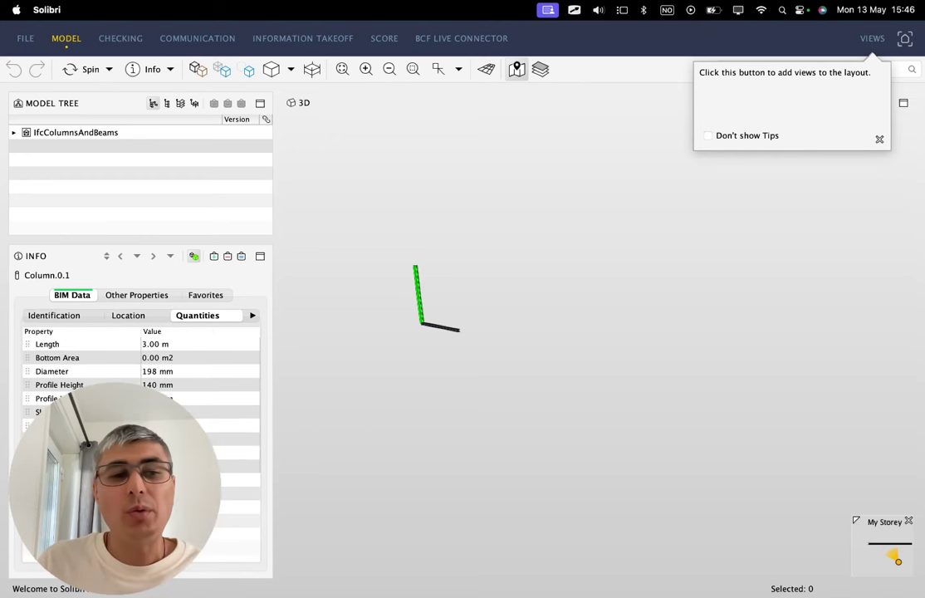